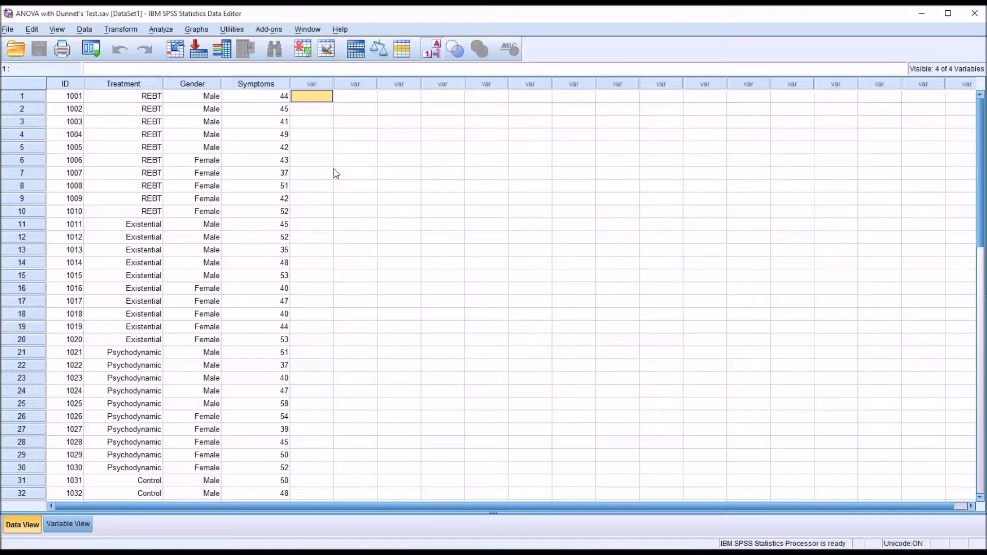
Inspect the Treatment codes for REBT, Existential, Psychodynamic and Control cases in the data.
click(129, 89)
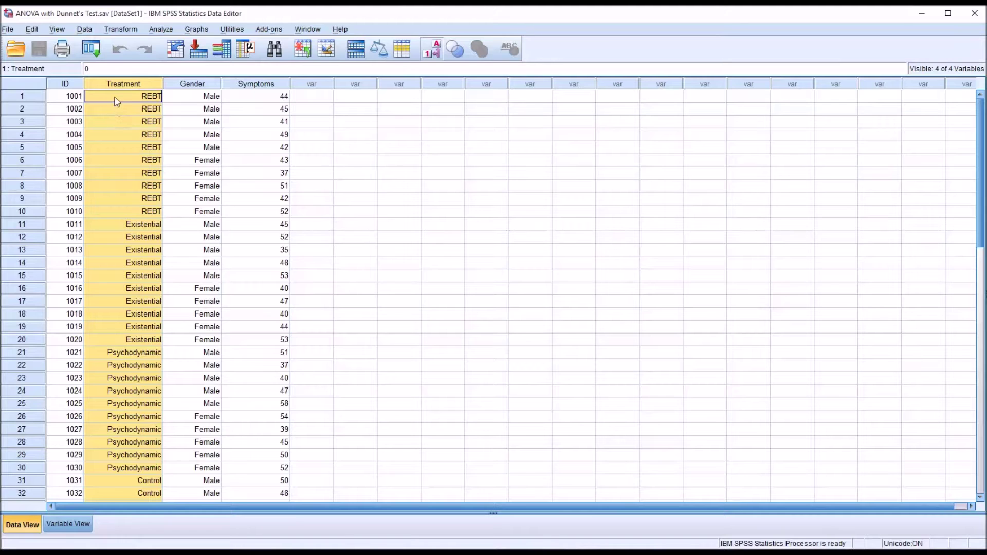
click(116, 98)
click(118, 109)
click(117, 99)
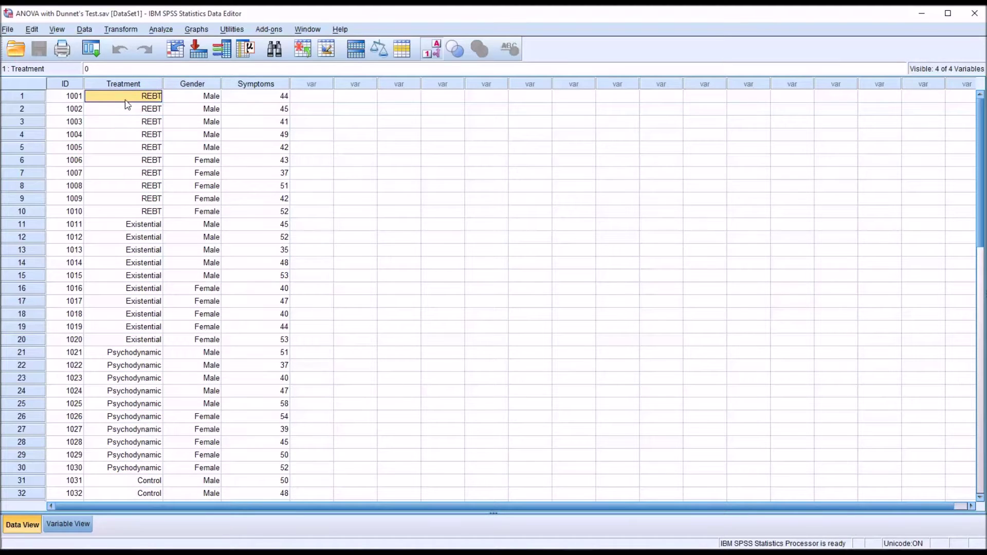
click(107, 225)
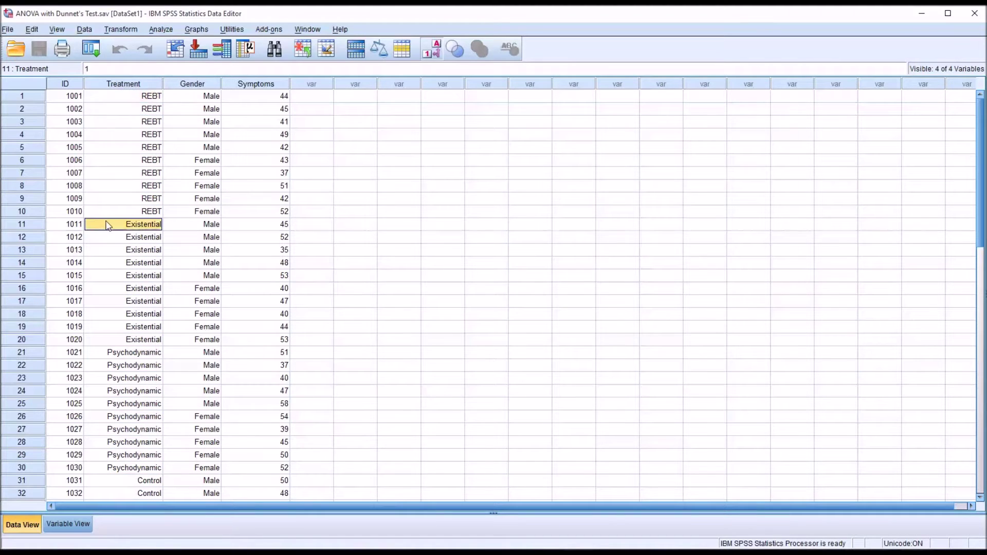
click(112, 352)
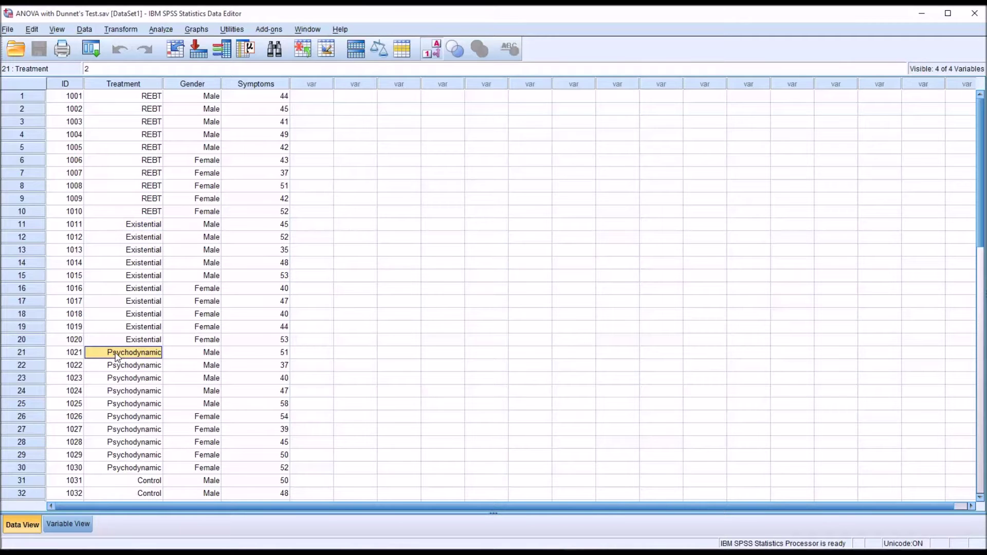
click(121, 481)
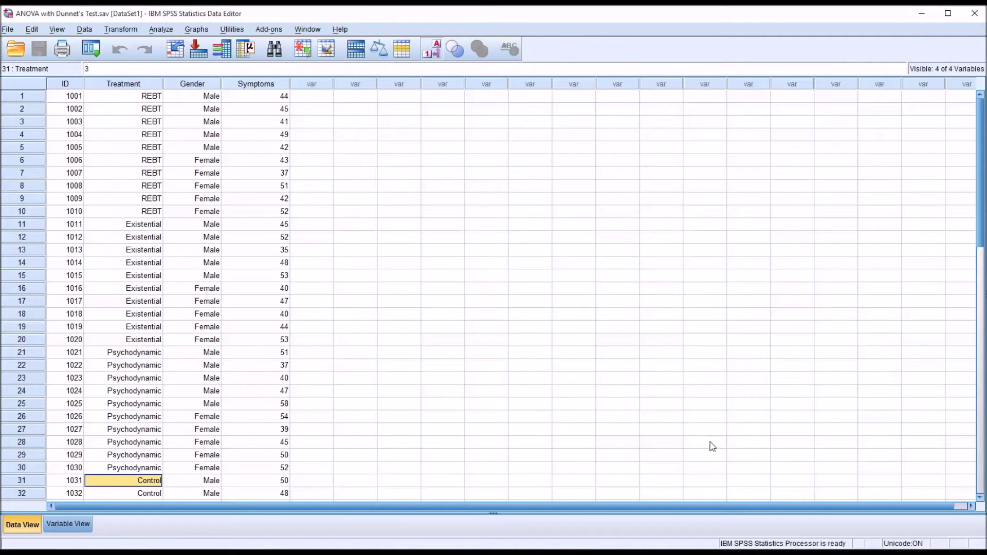
drag(973, 261, 978, 315)
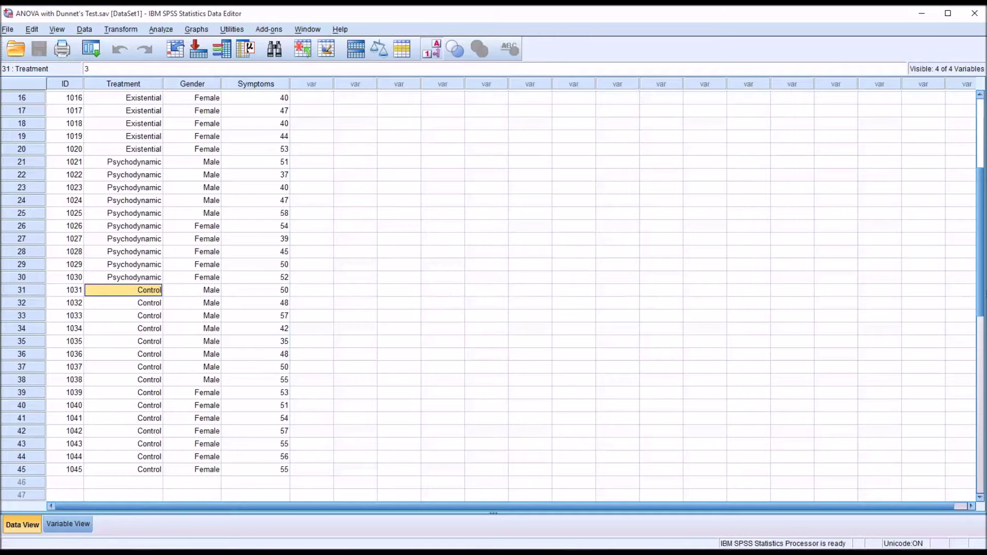
drag(979, 303, 945, 207)
Select the Symptoms and Treatment columns in turn, then clear the selection.
click(274, 85)
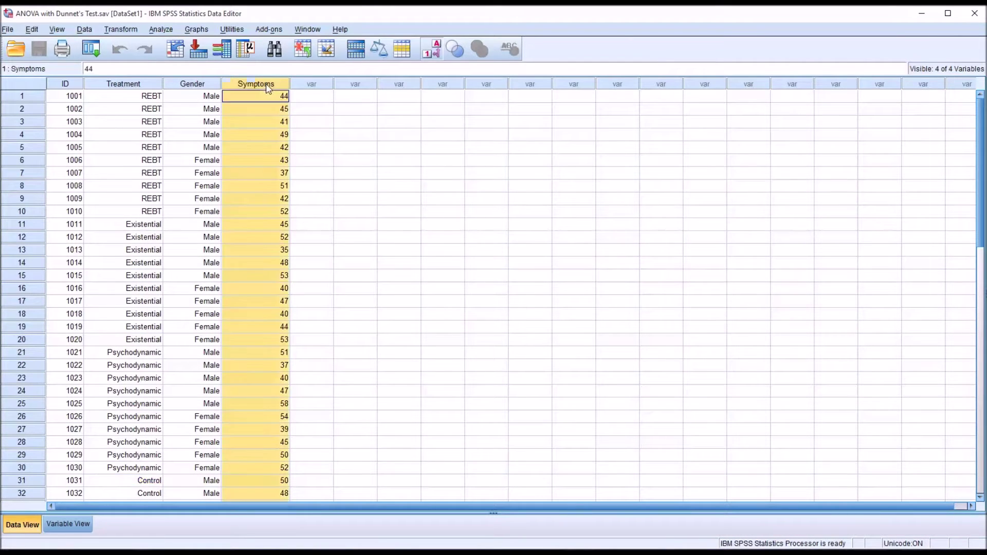
click(302, 97)
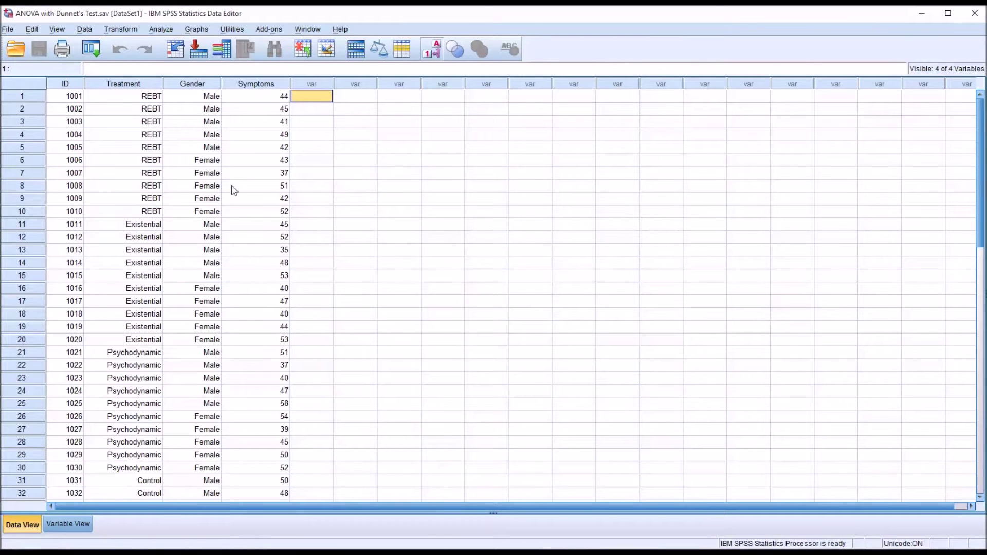
click(126, 84)
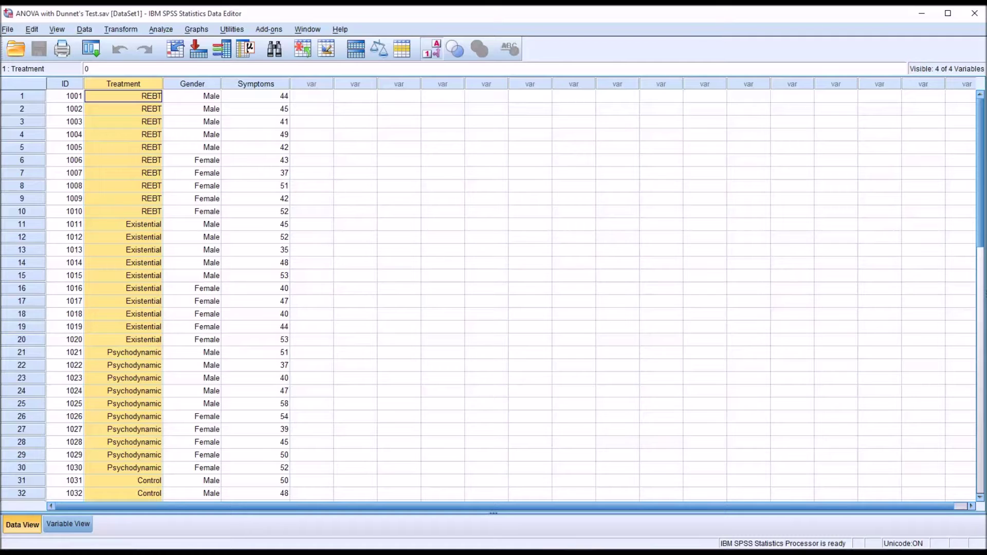
click(257, 89)
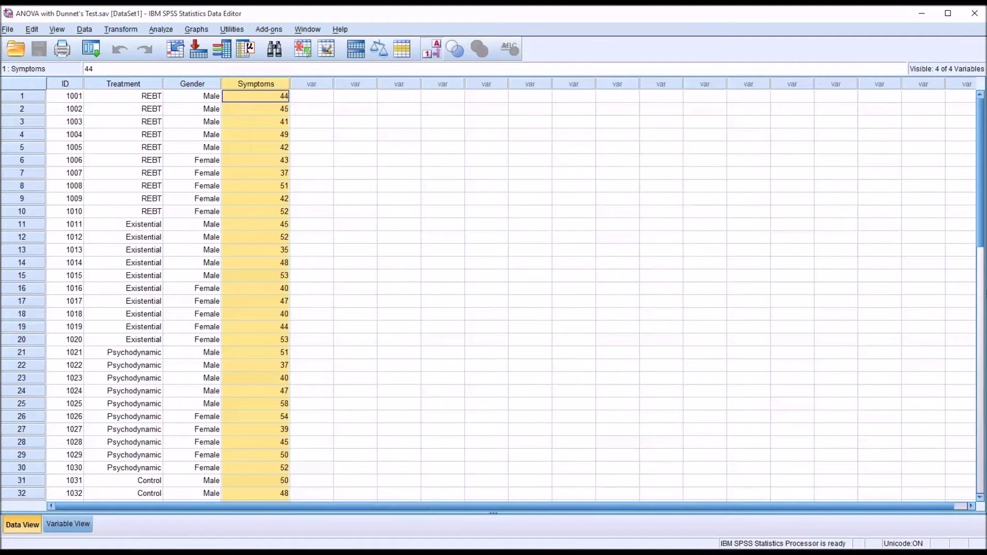
click(312, 98)
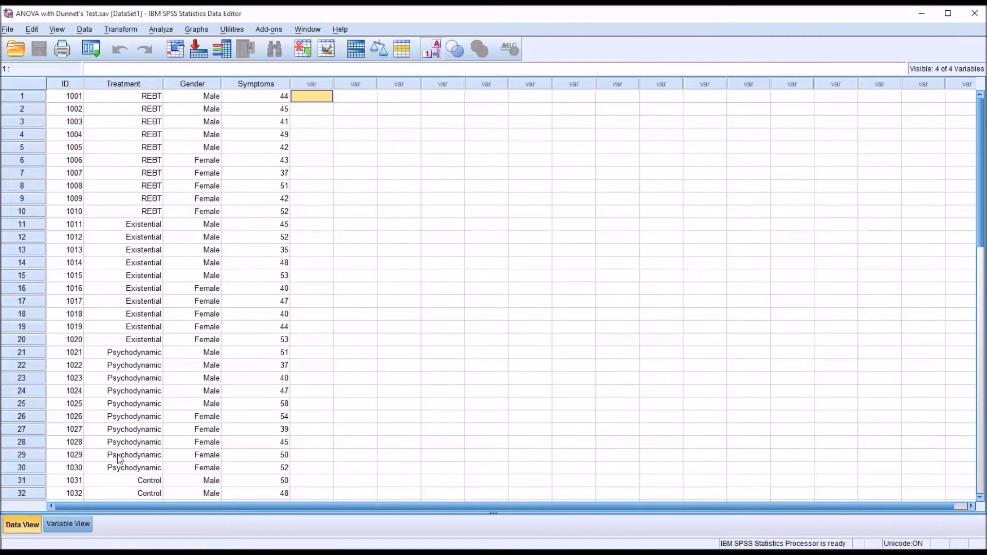
Check the Treatment code stored for each of the REBT, Existential, Psychodynamic and Control groups.
click(116, 188)
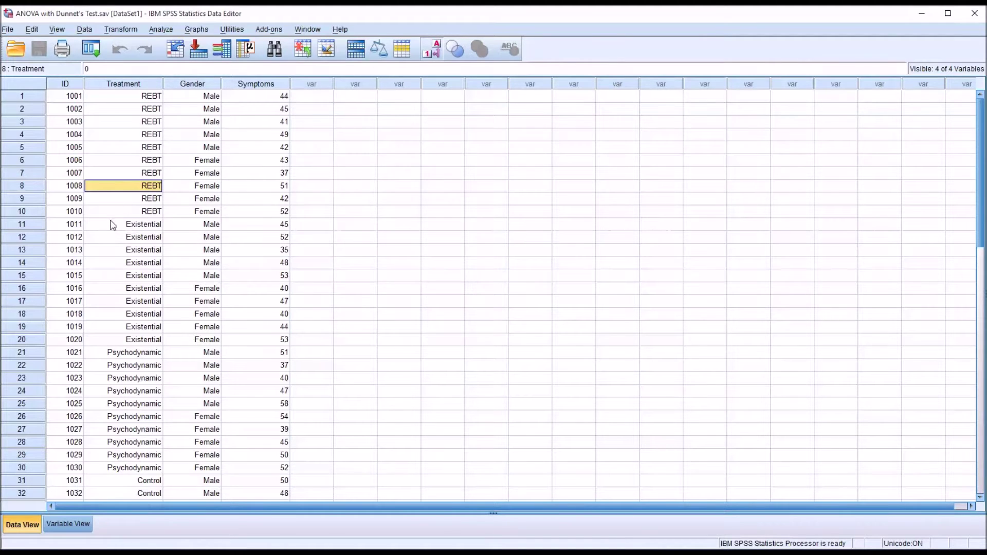
click(114, 480)
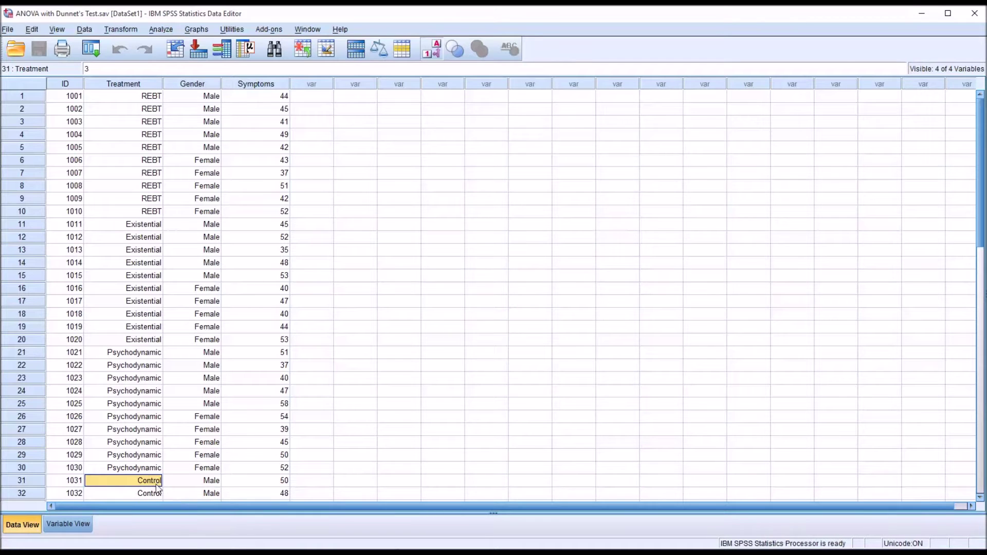
click(108, 226)
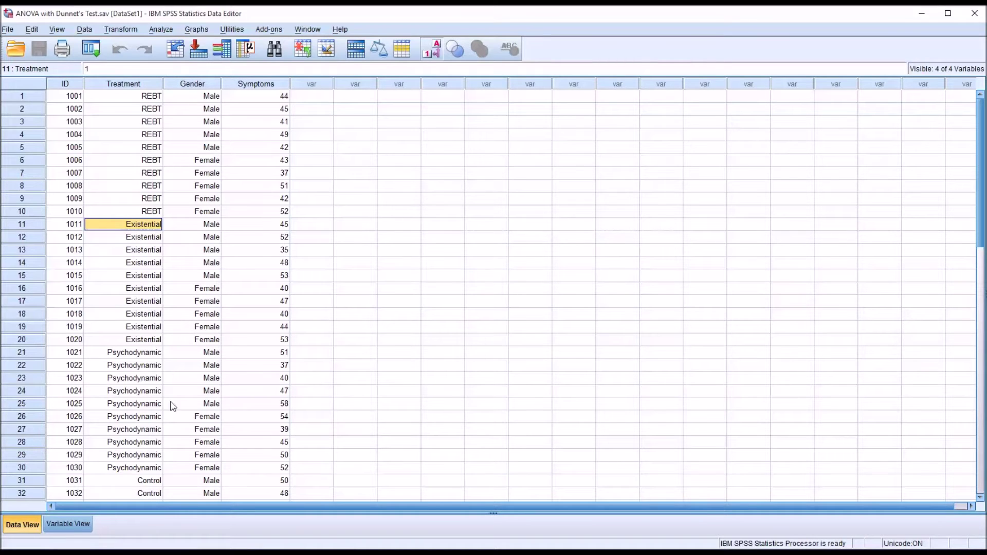
click(114, 354)
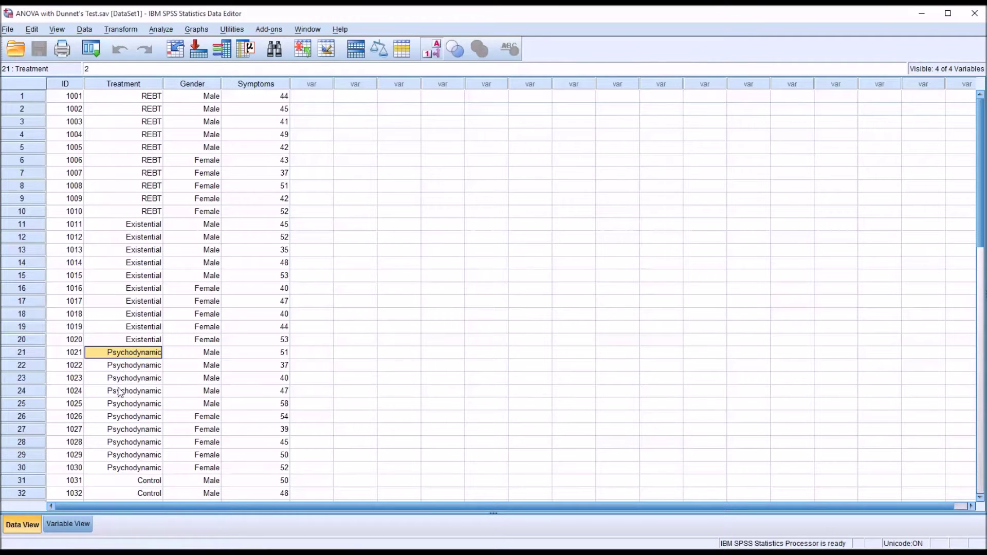
click(143, 483)
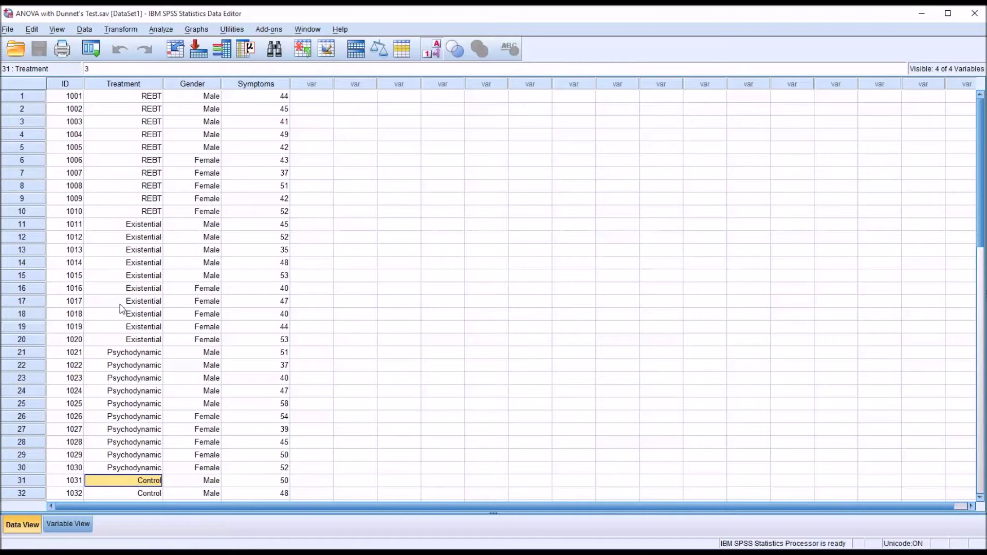
Verify Treatment codes for individual REBT, Existential, Psychodynamic and Control cases.
click(110, 191)
click(107, 234)
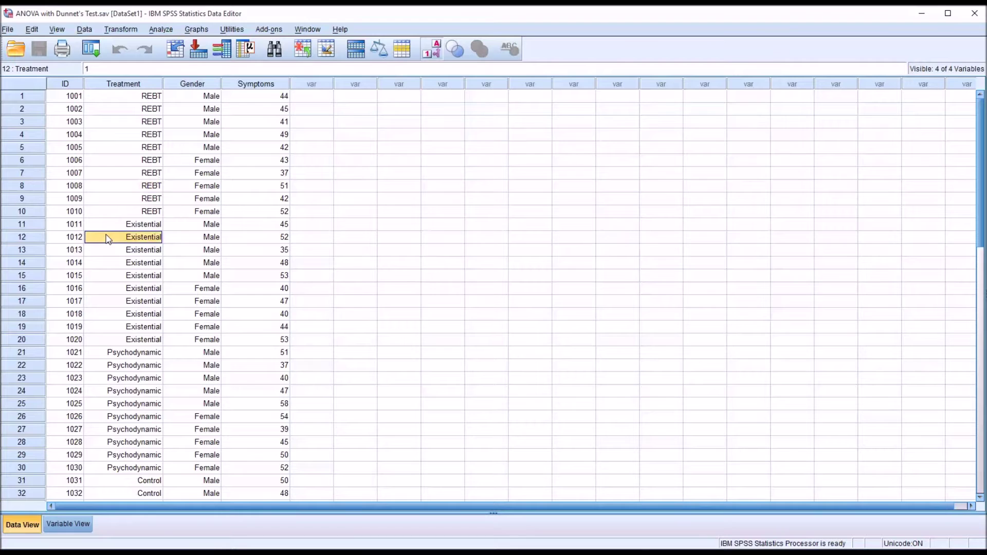
click(111, 199)
click(105, 356)
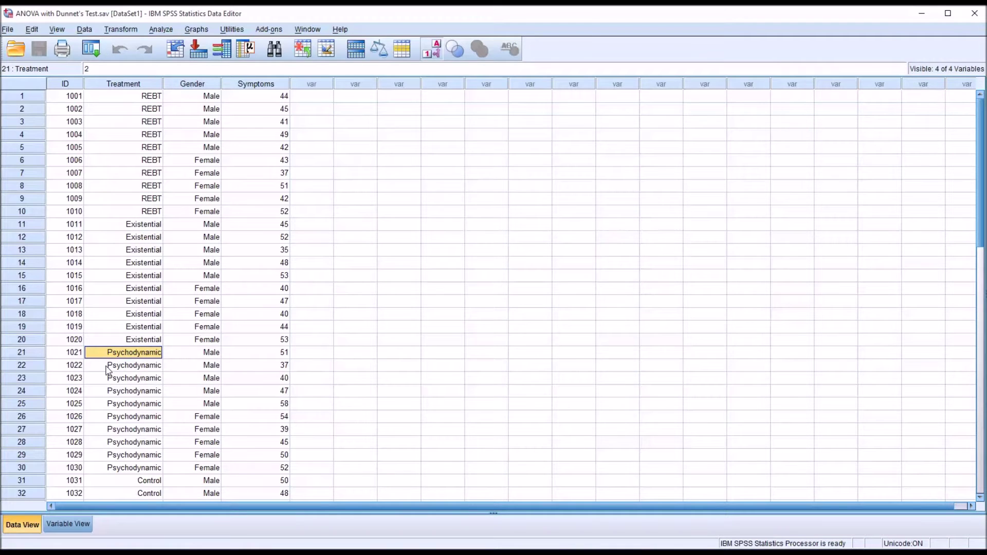
click(106, 305)
click(107, 366)
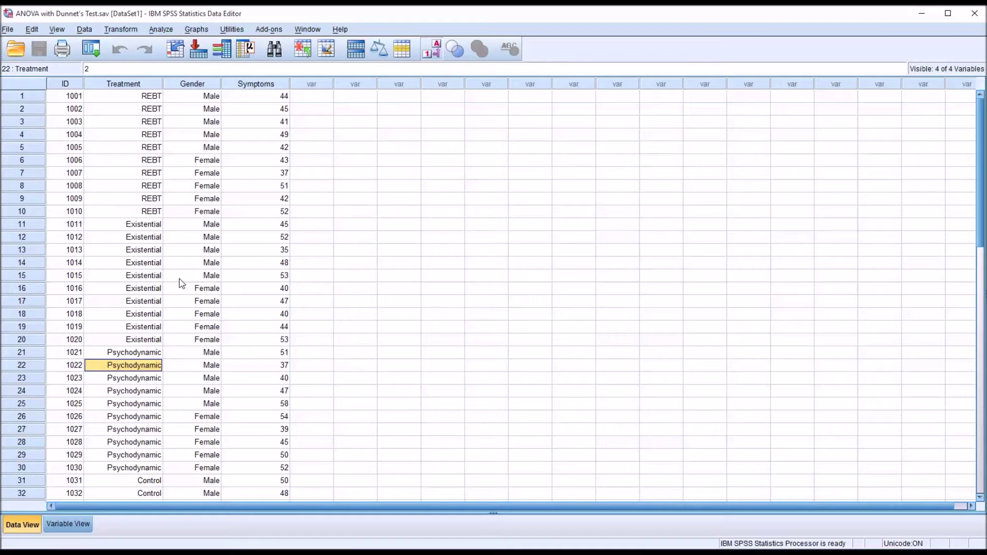
click(106, 189)
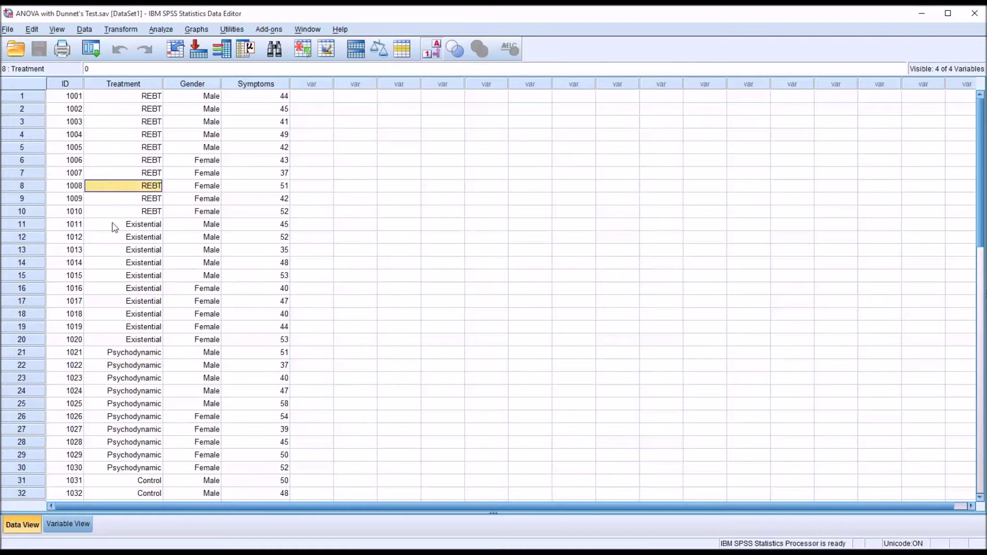
click(105, 254)
click(119, 356)
click(118, 482)
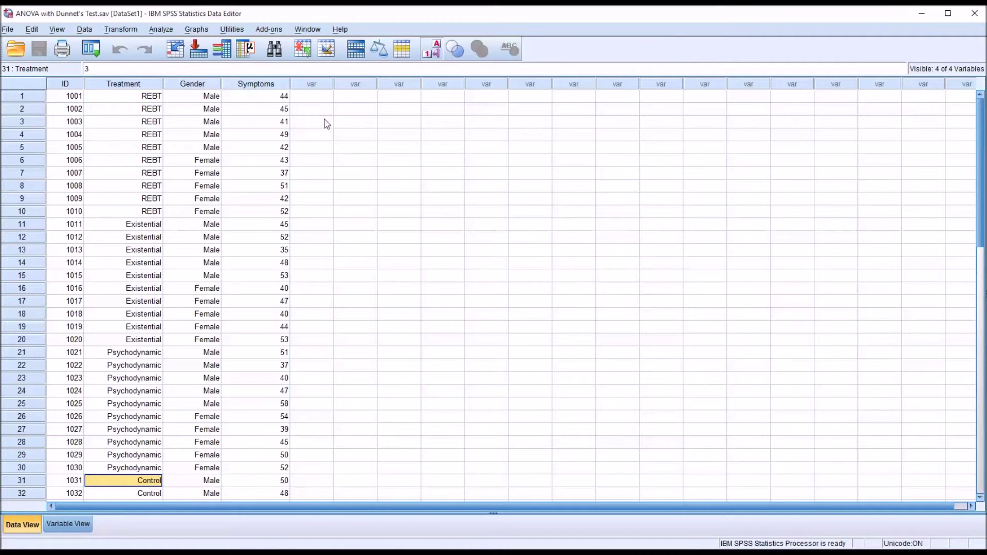
Select the Treatment and Symptoms columns again and clear the column selection.
click(311, 98)
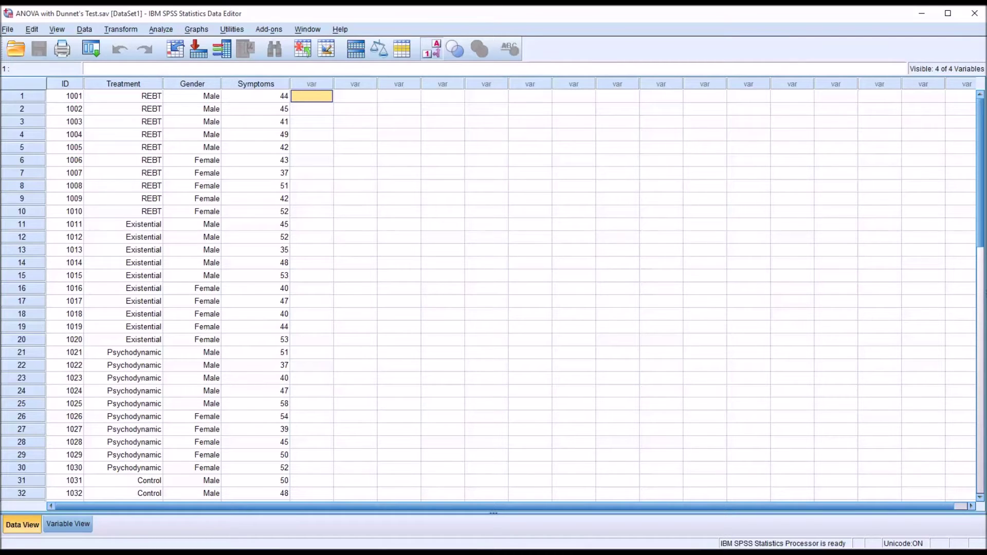
click(127, 85)
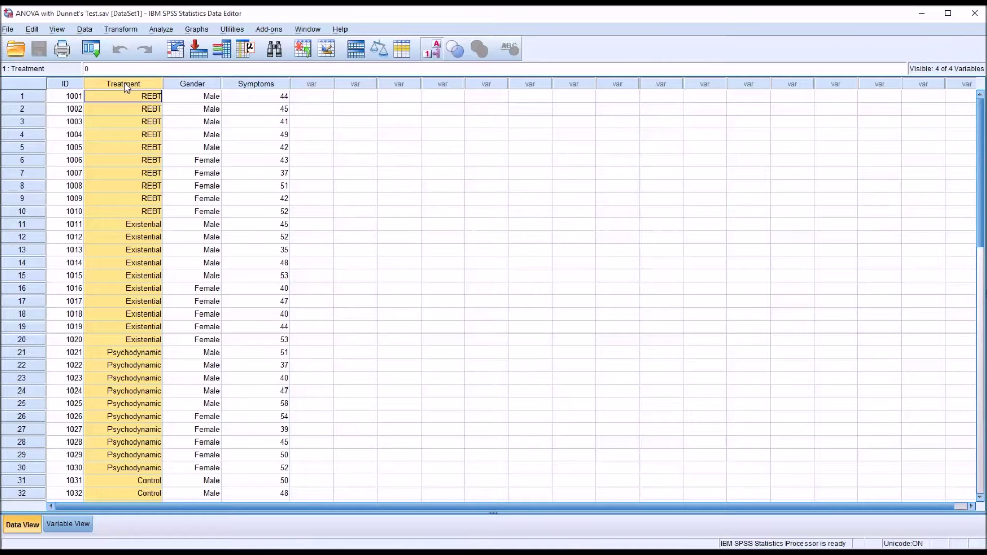
click(256, 84)
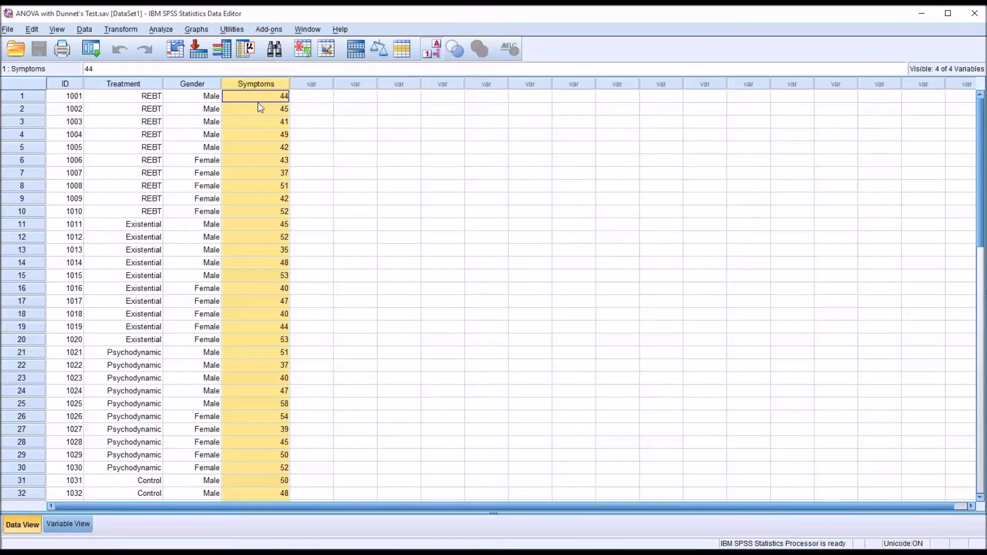
click(299, 100)
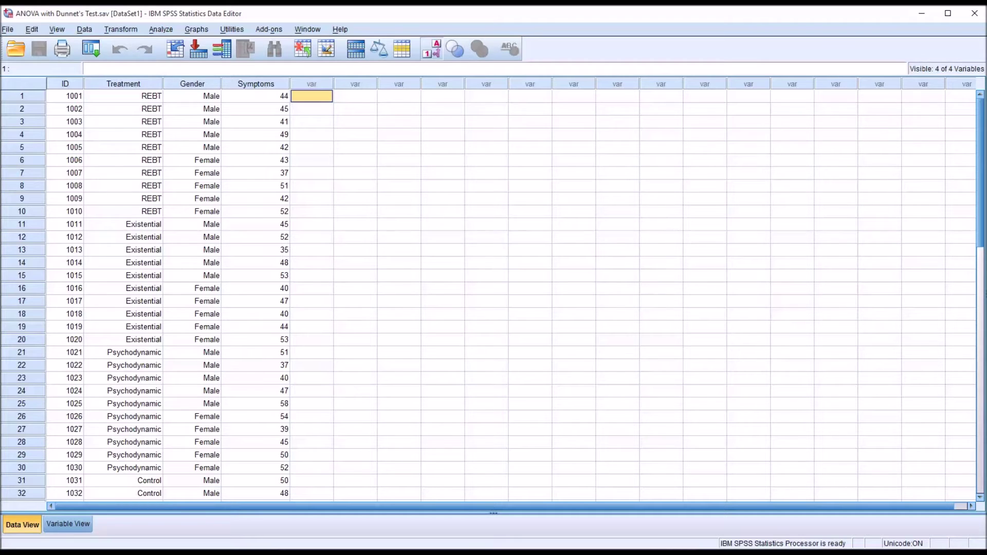
Start an Explore analysis with Symptoms in the Dependent List.
click(162, 31)
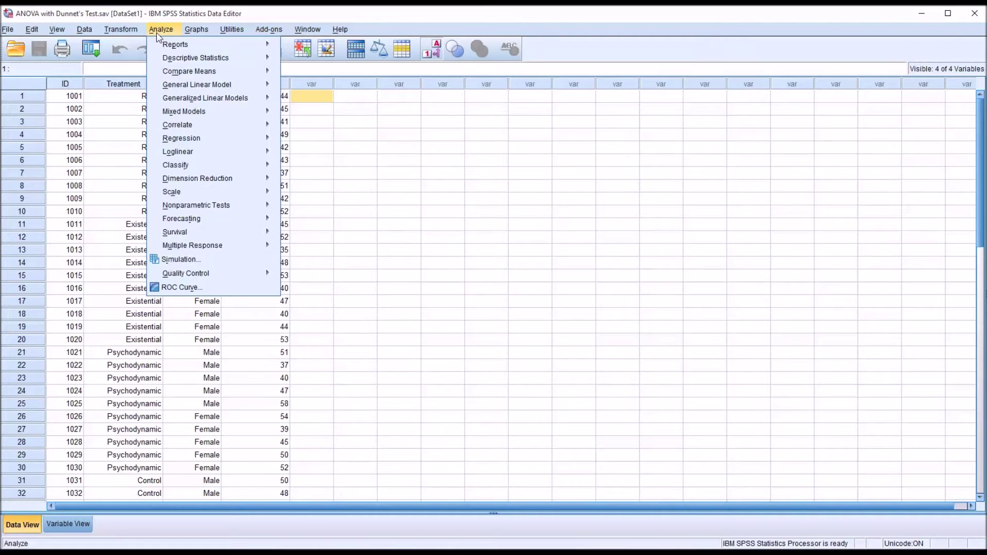
mouse_move(174, 58)
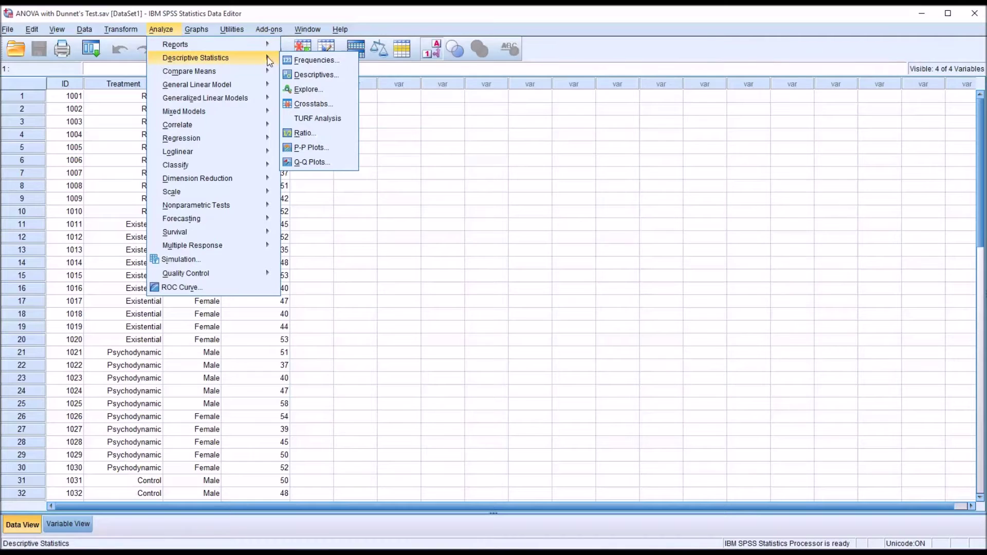
click(299, 89)
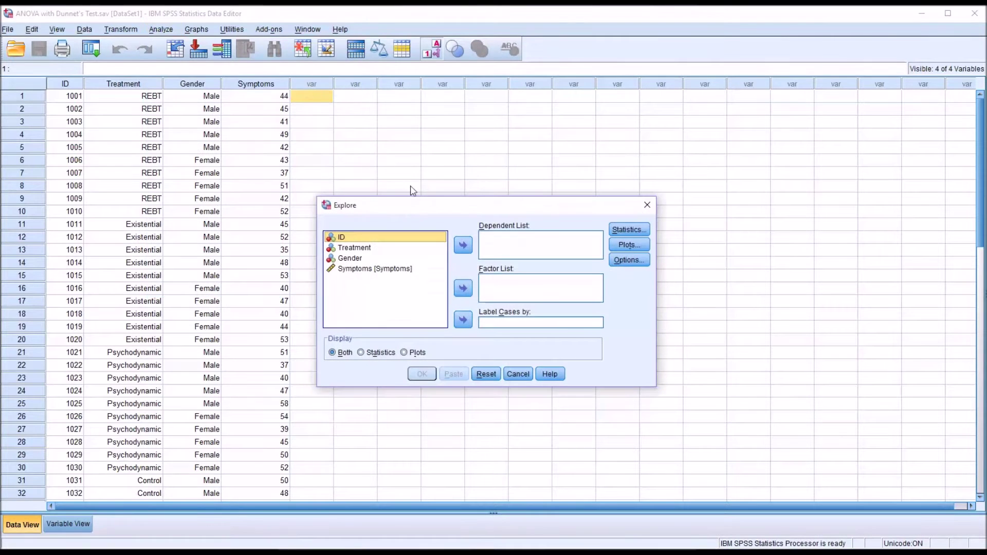
click(382, 270)
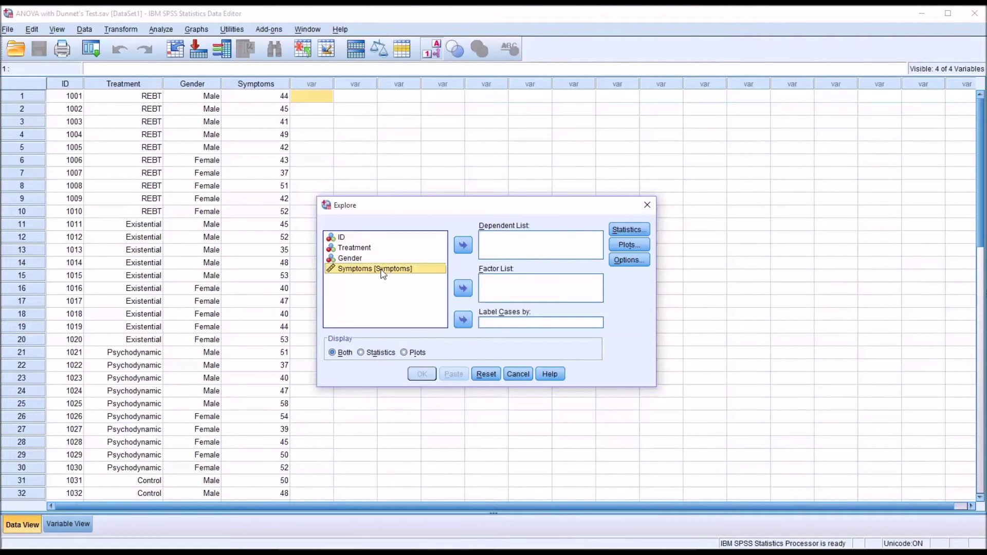
drag(379, 270, 503, 249)
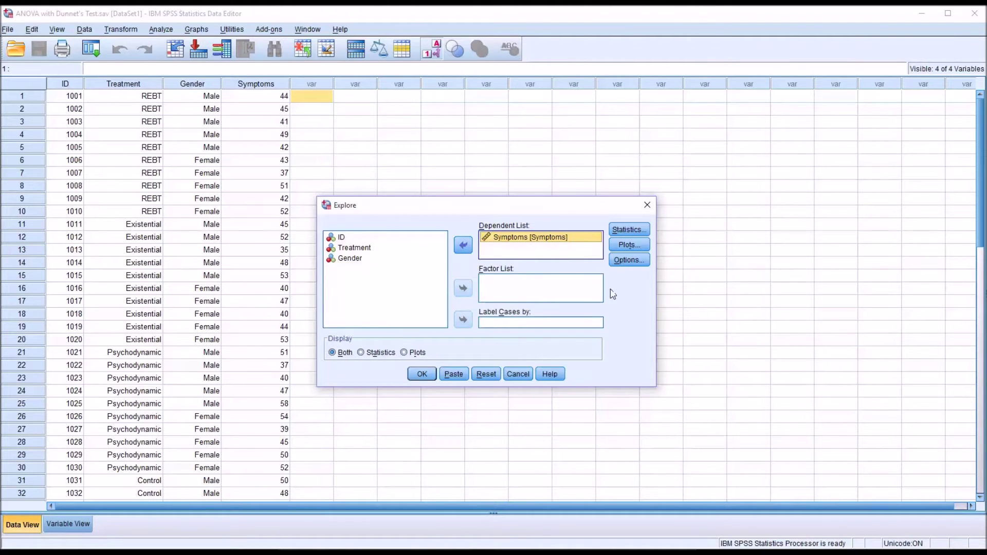
Set Explore plots to Histogram and Normality plots with tests, no stem-and-leaf, and run it.
click(615, 246)
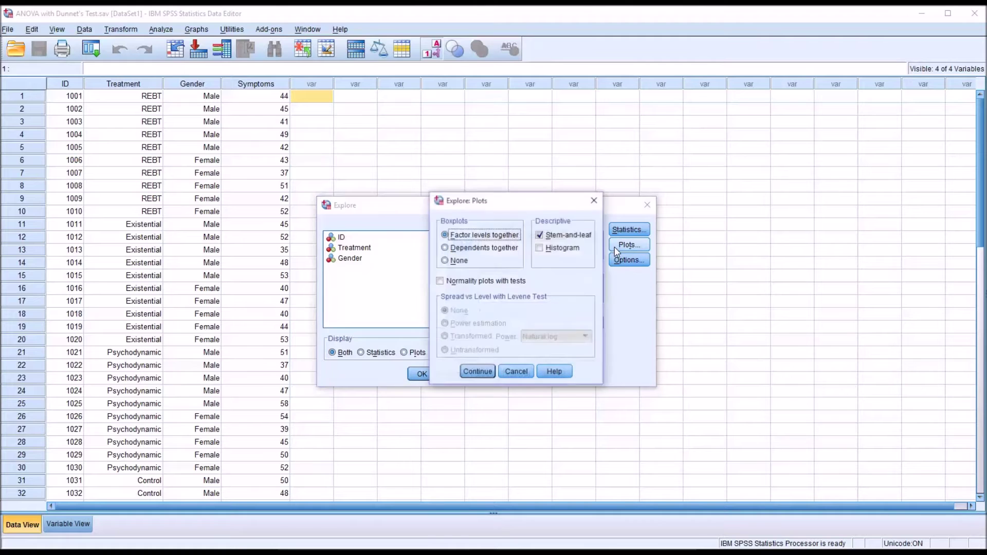
click(540, 236)
click(539, 248)
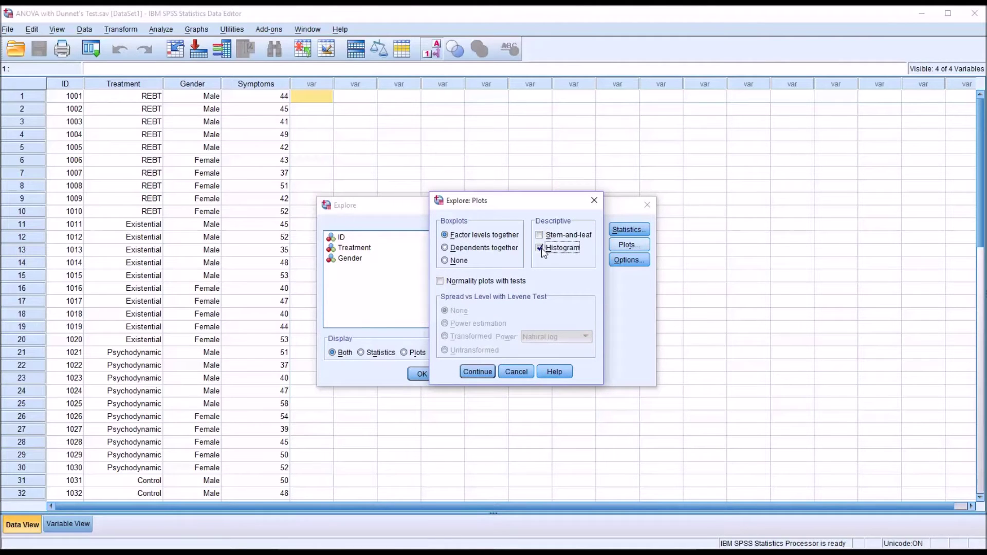
click(469, 283)
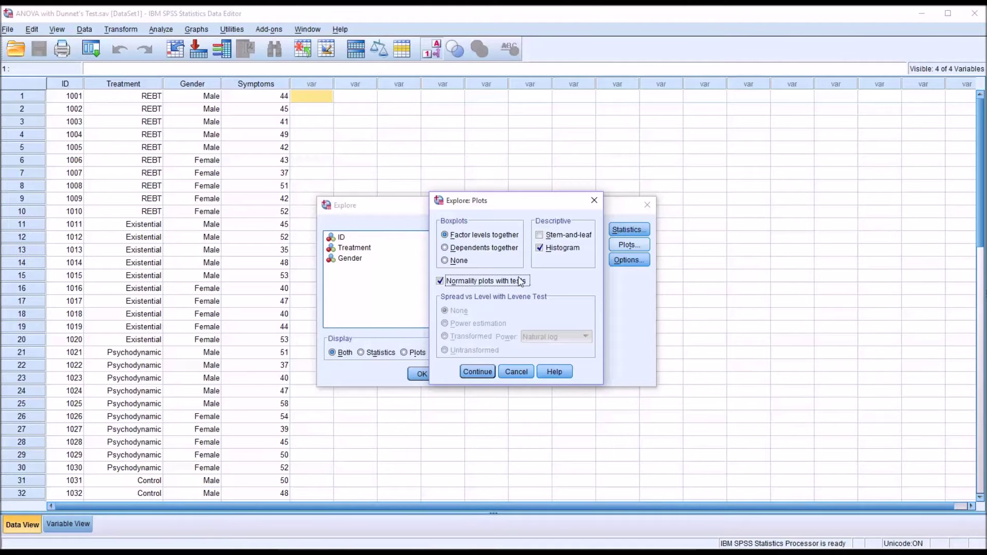
click(477, 372)
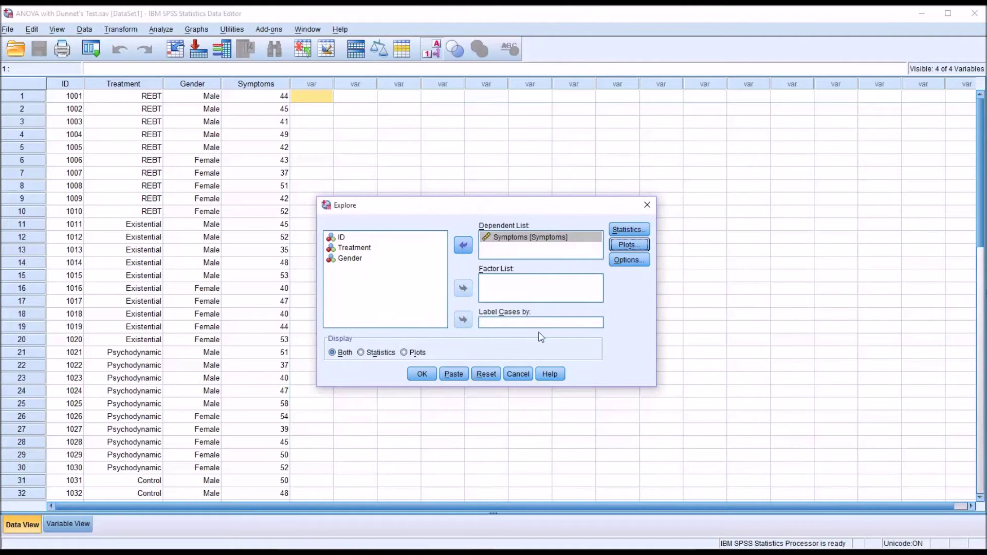
click(420, 375)
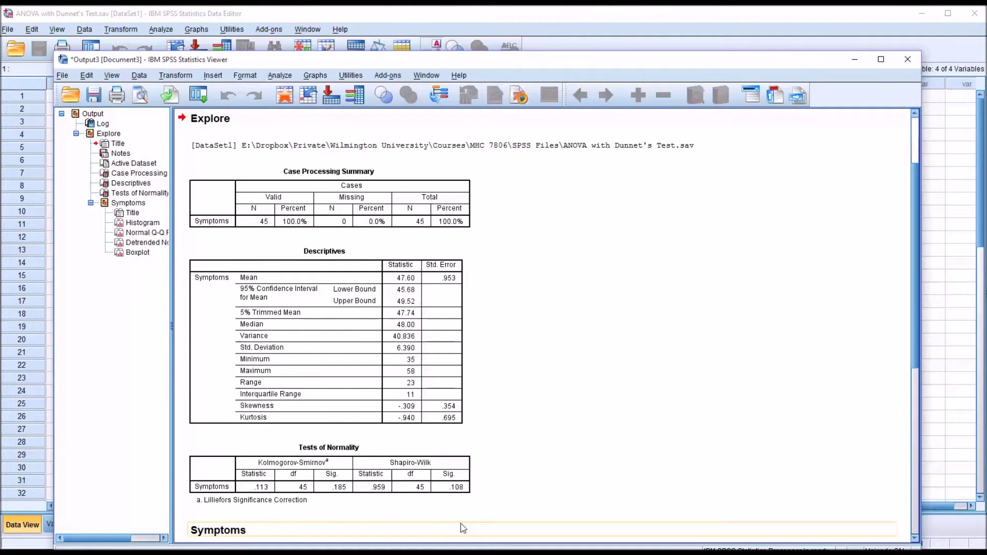
click(451, 505)
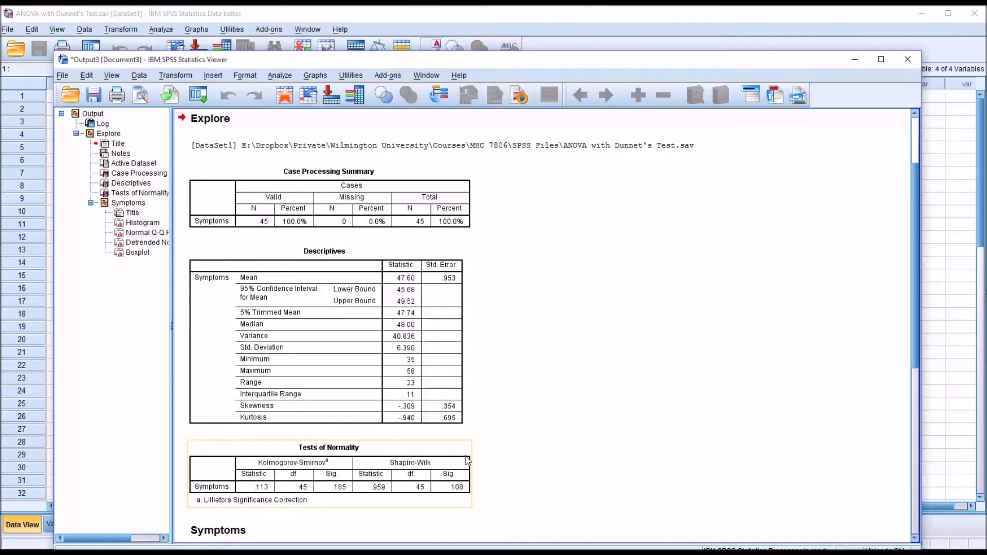
click(477, 477)
drag(915, 300, 907, 489)
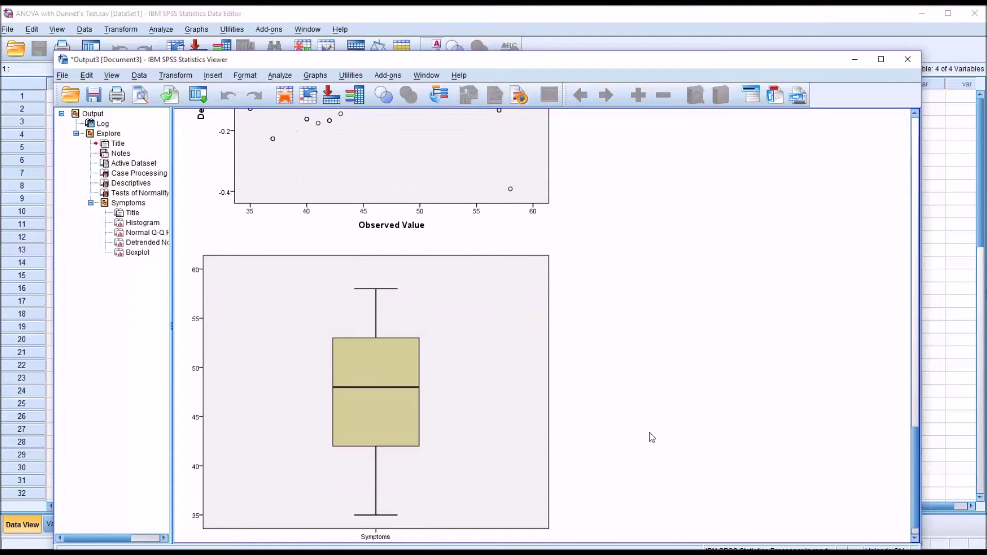
click(466, 311)
scroll(916, 442, down, 1)
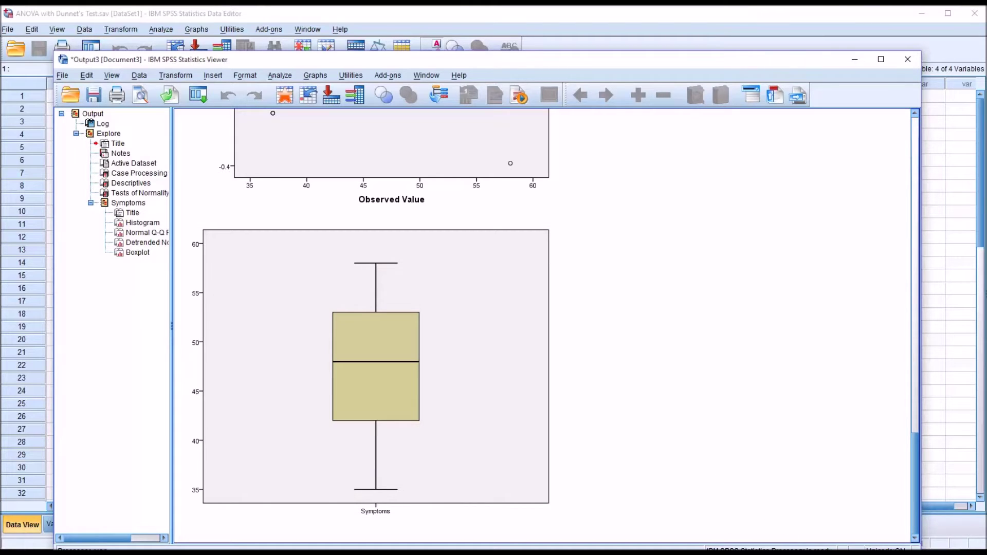
Set up a Univariate GLM with Symptoms as dependent variable and Treatment as fixed factor.
click(280, 77)
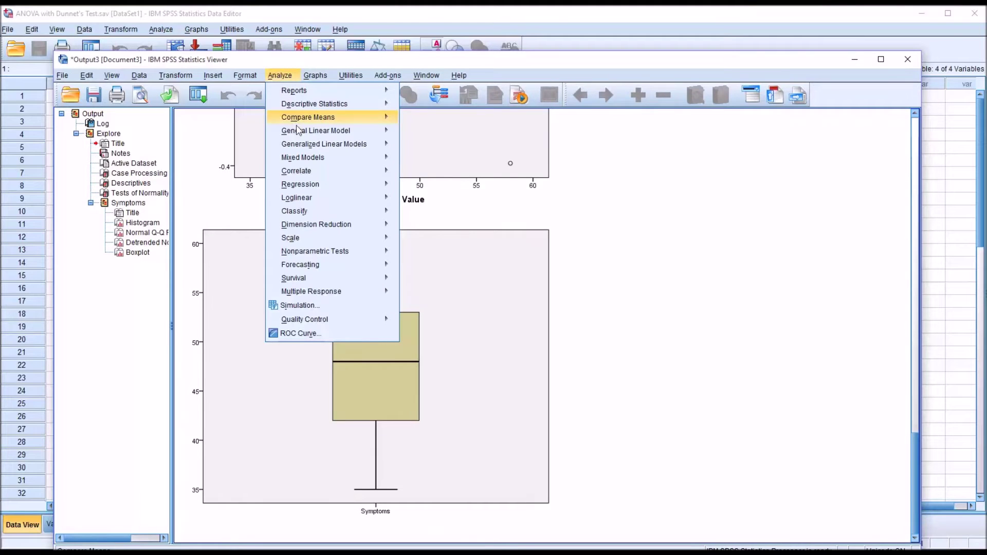
mouse_move(301, 131)
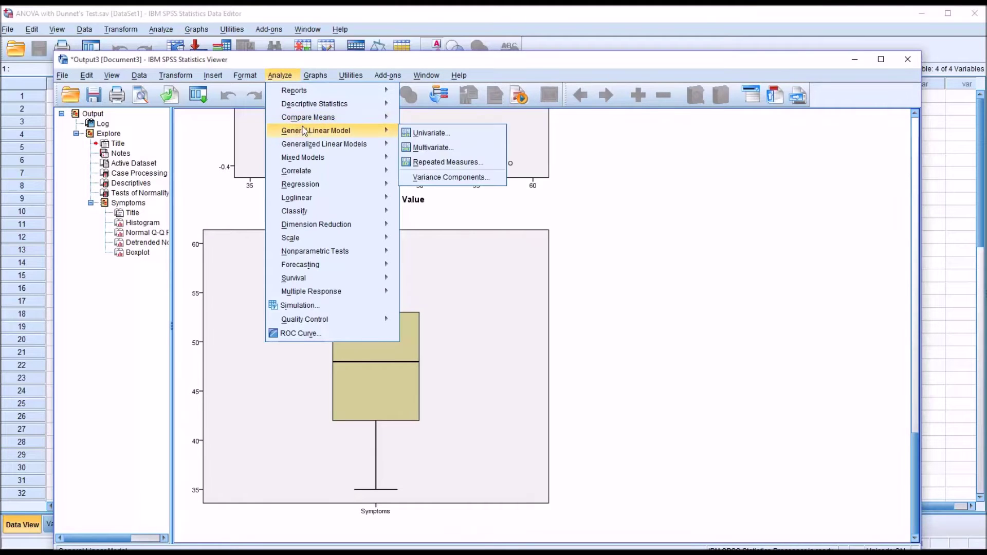
click(417, 133)
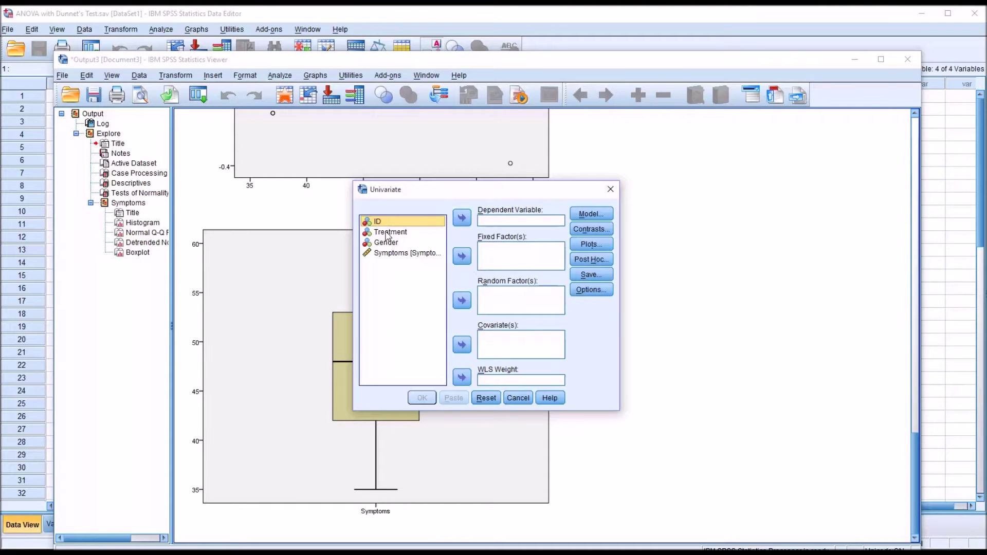
click(387, 234)
drag(389, 234, 506, 256)
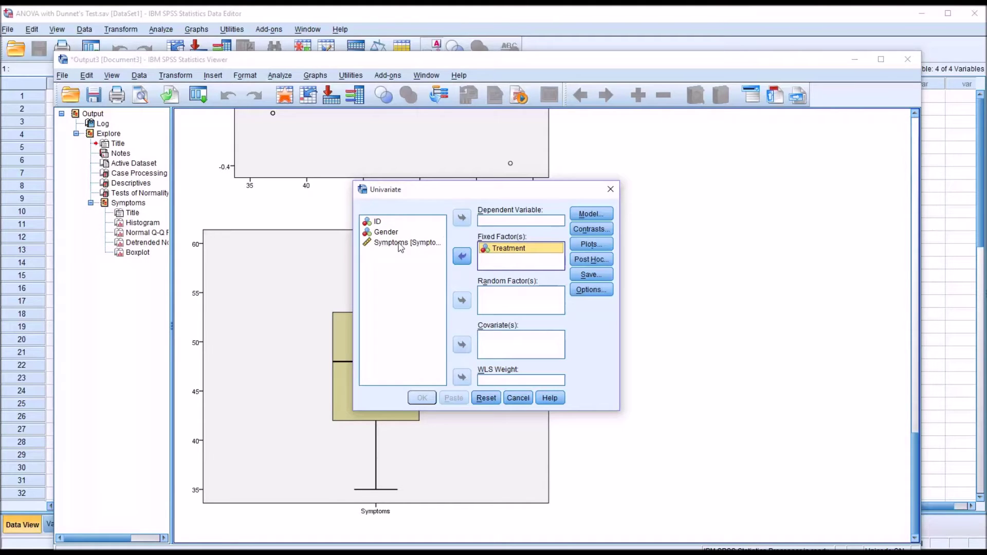
drag(402, 244, 496, 222)
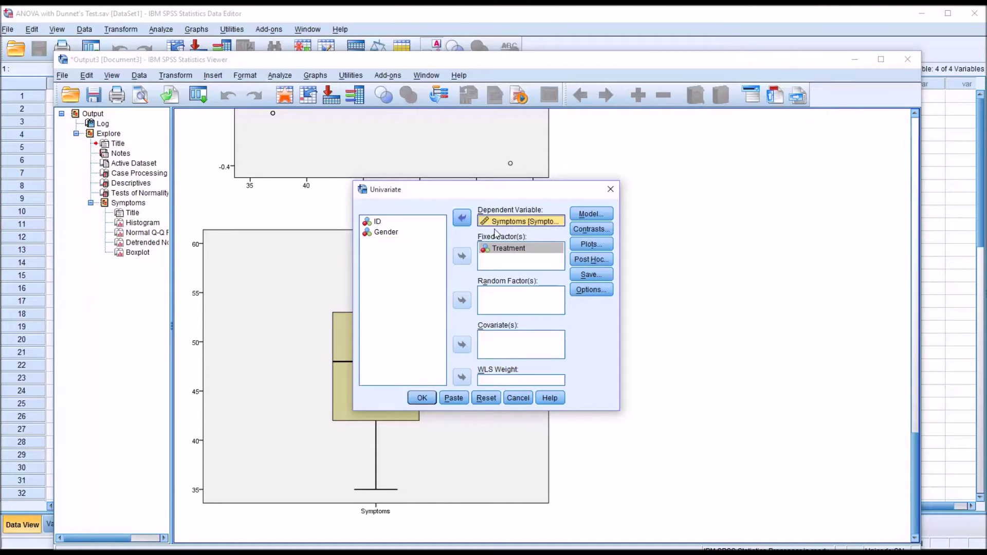
Add a profile plot with Treatment on the horizontal axis.
click(591, 244)
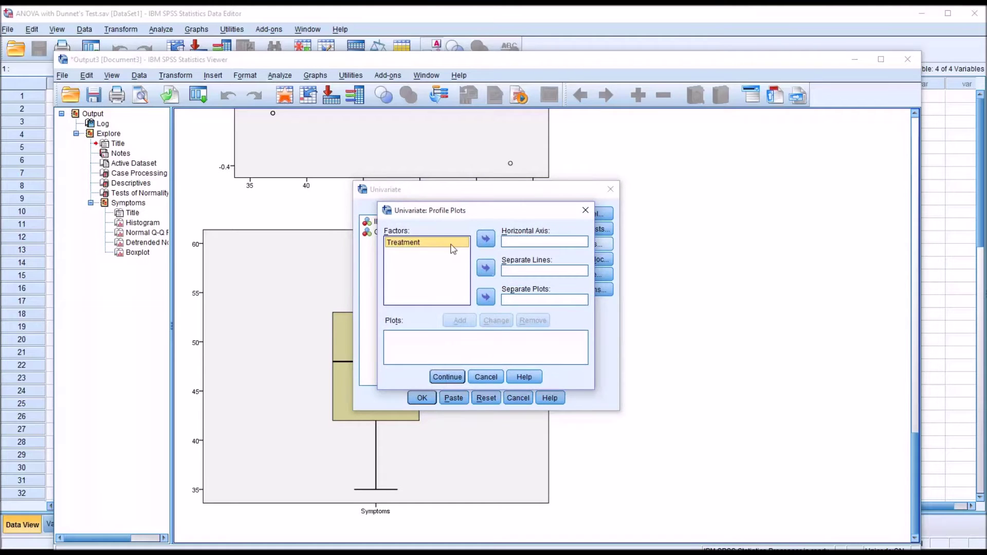
click(491, 242)
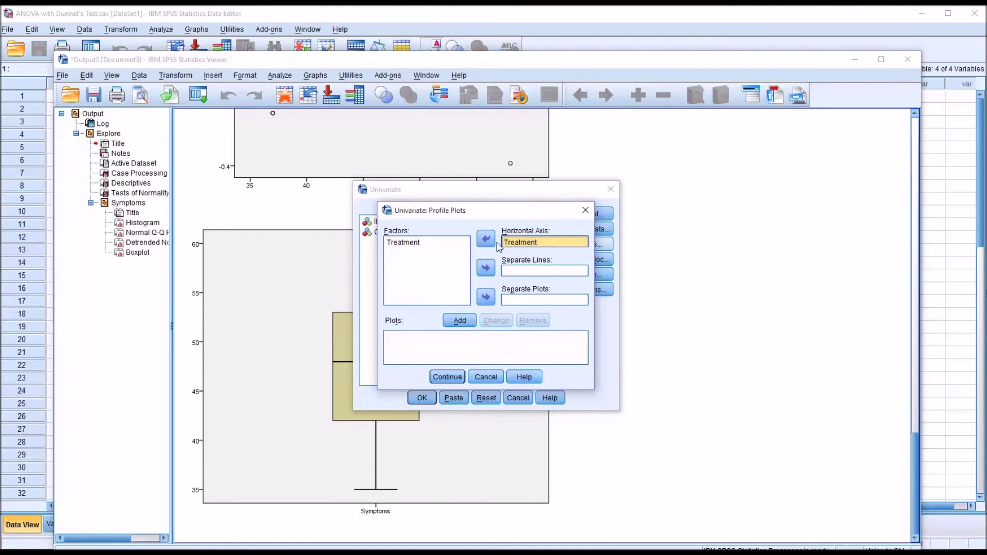
click(459, 321)
click(446, 378)
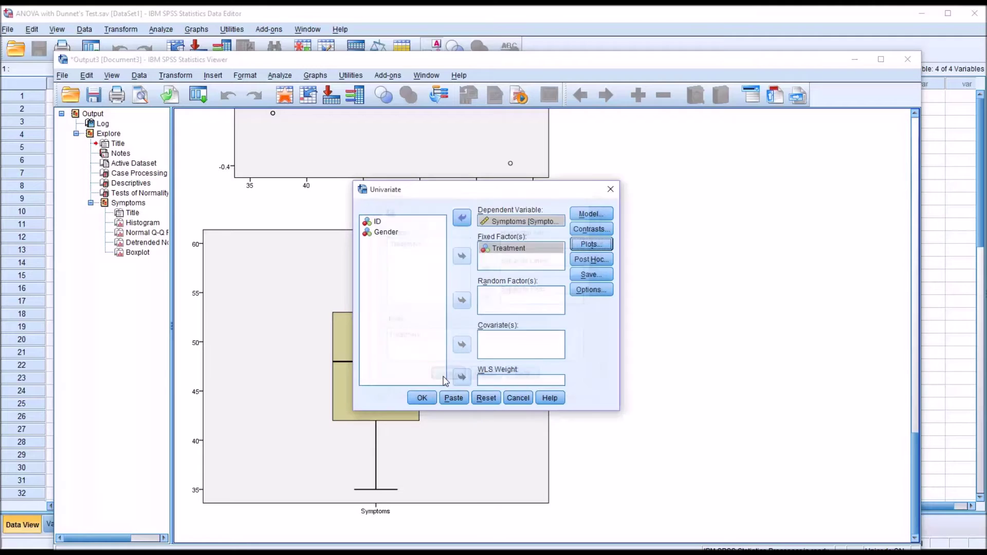
Request Dunnett post hoc tests for Treatment with Last as control and a one-sided '< Control' test.
click(581, 260)
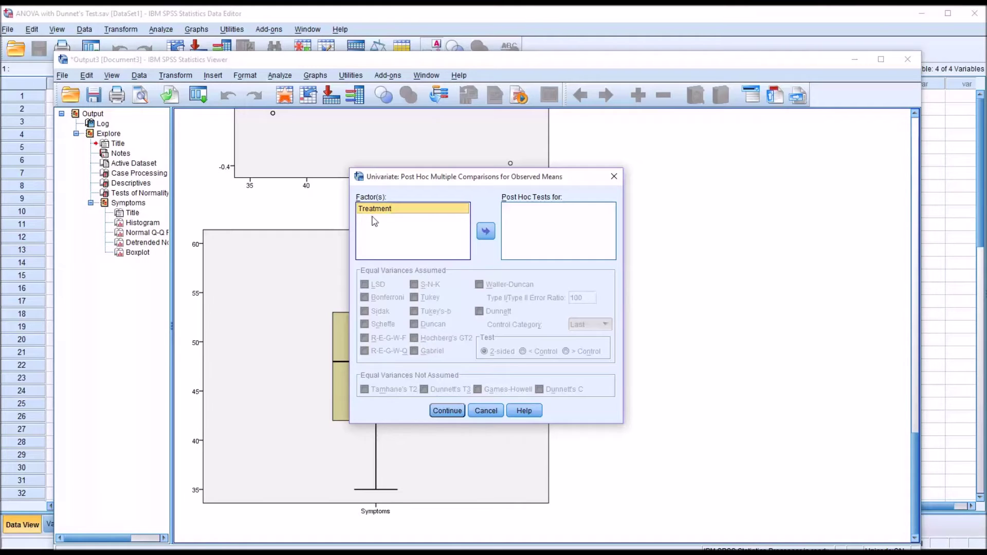
click(487, 234)
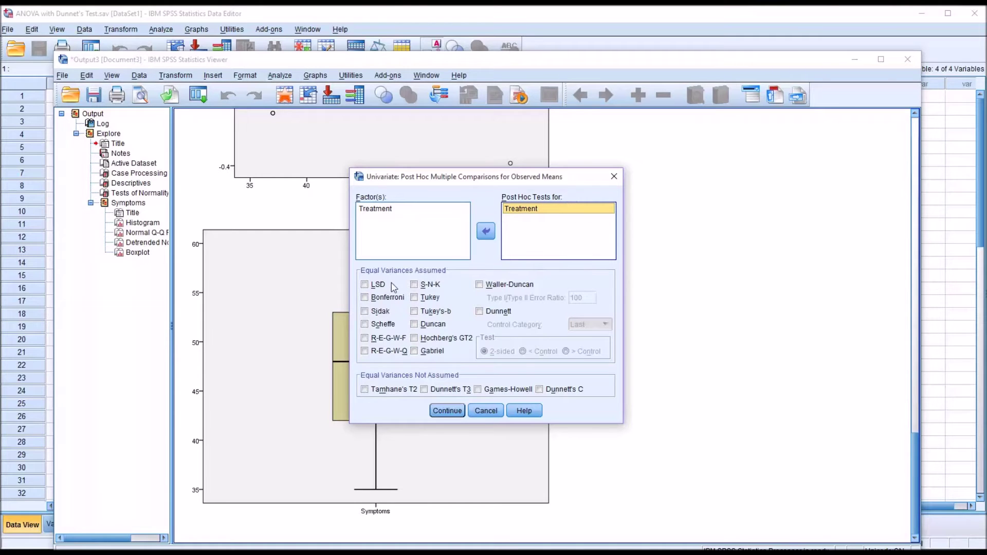
click(480, 311)
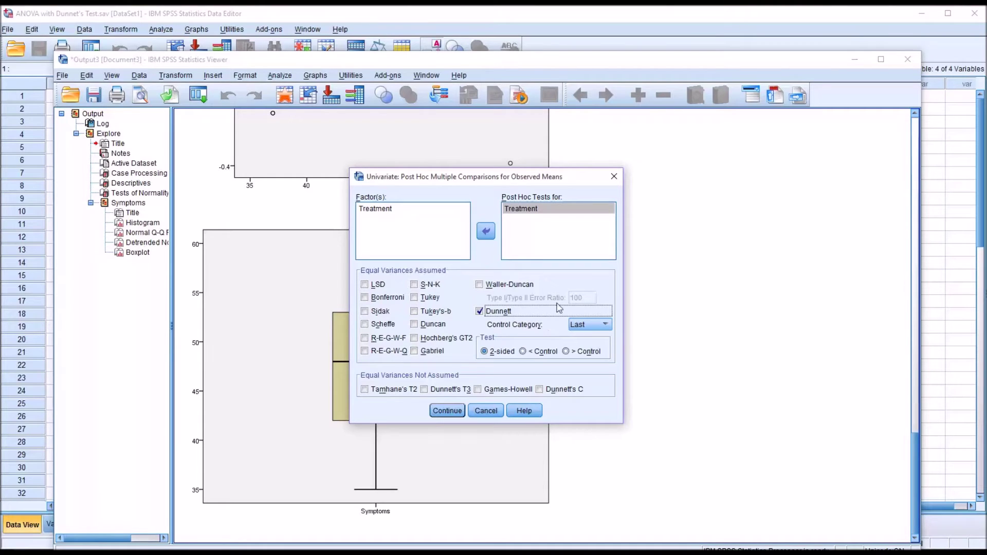
click(594, 324)
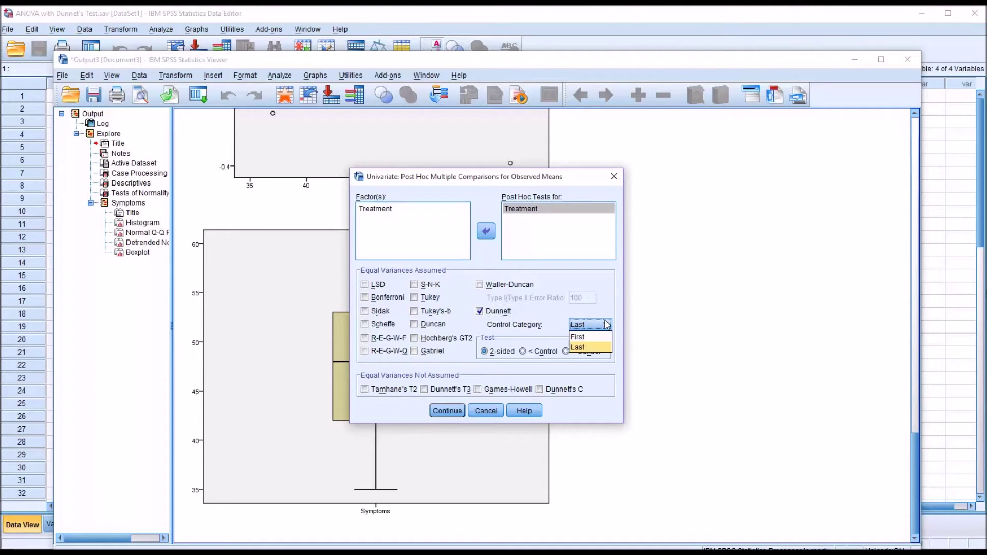
click(597, 341)
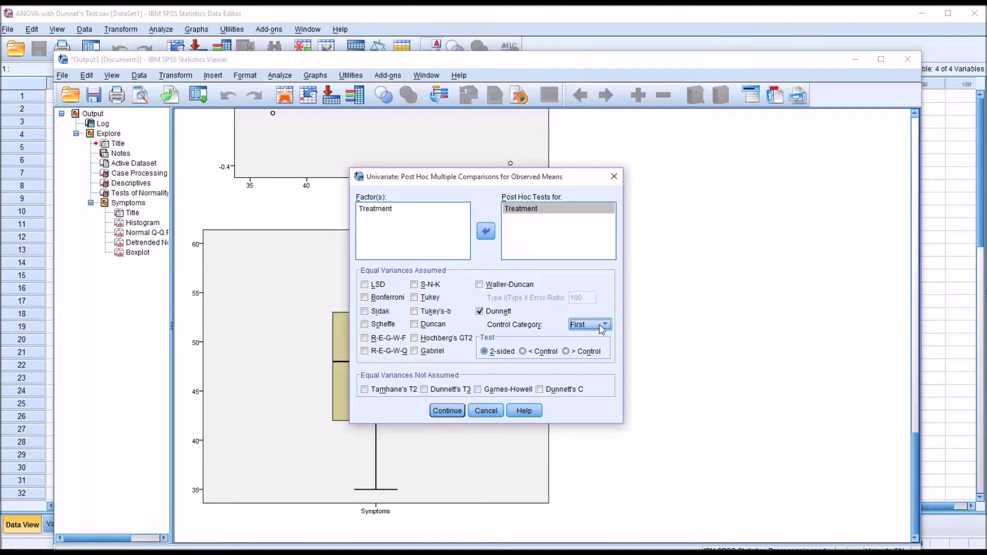
click(599, 324)
click(591, 334)
click(524, 352)
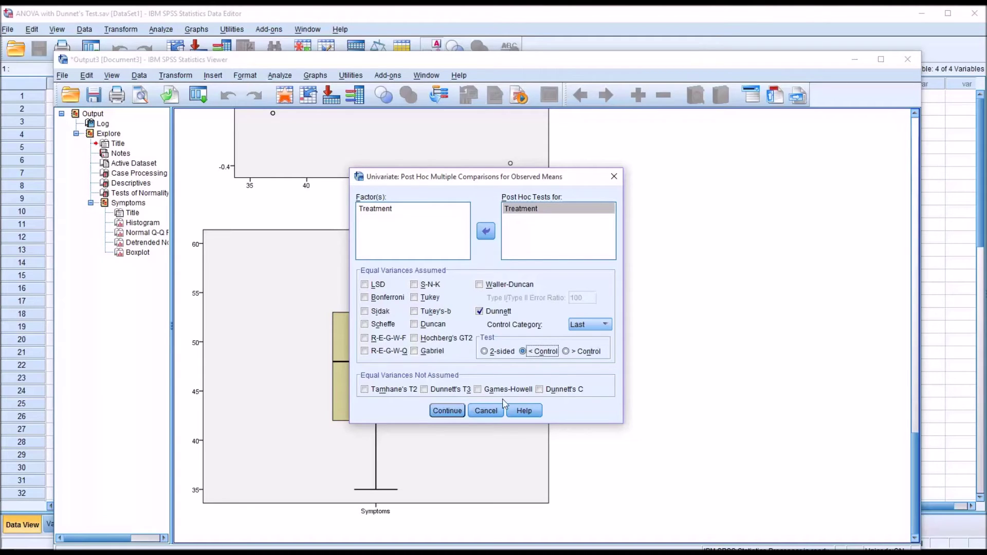
click(445, 411)
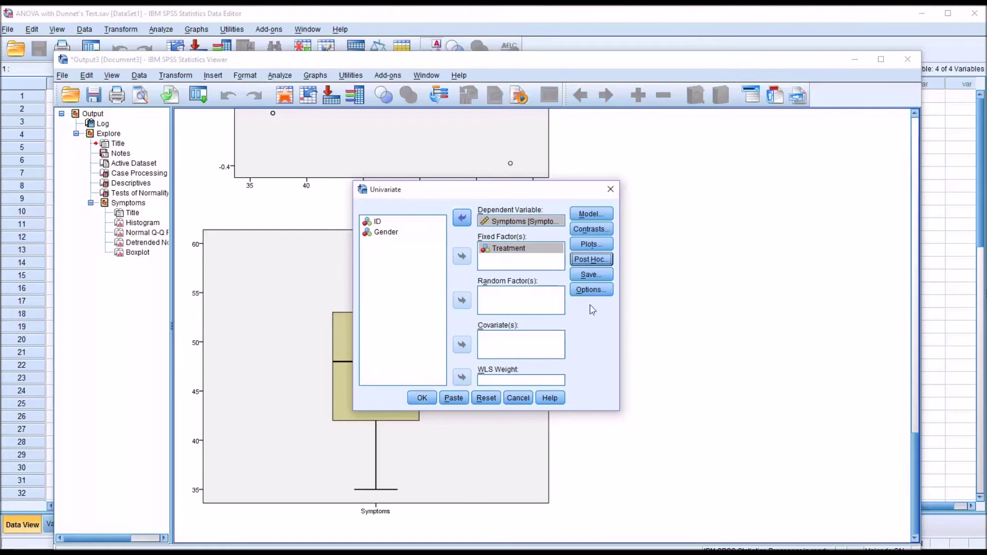
Display Treatment means, descriptive statistics, effect size estimates and homogeneity tests, then run the ANOVA.
click(591, 289)
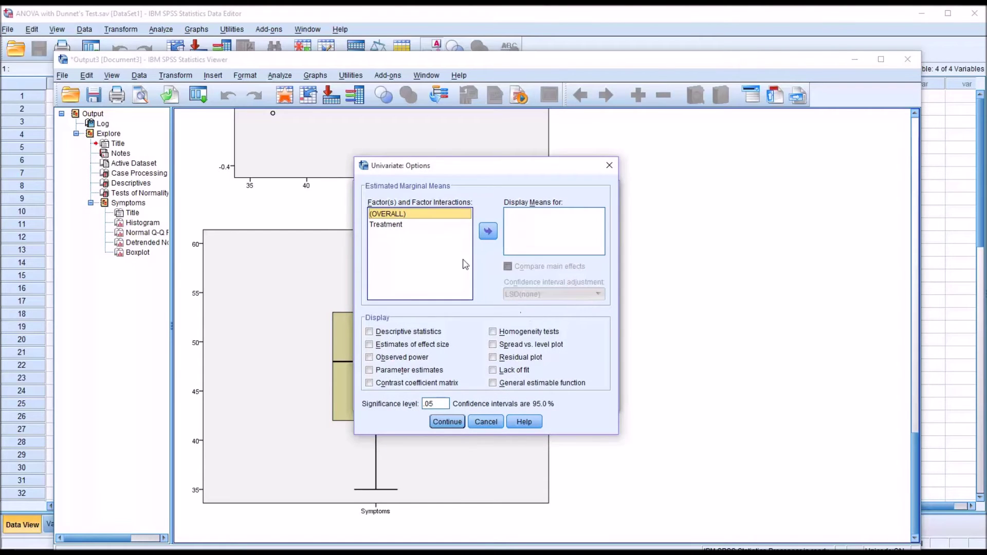
click(436, 225)
click(488, 231)
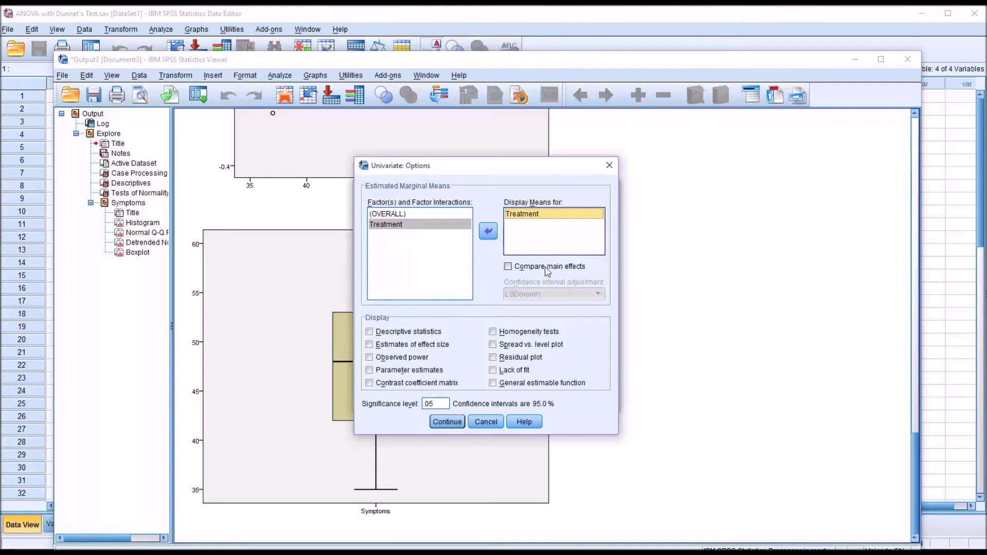
click(370, 332)
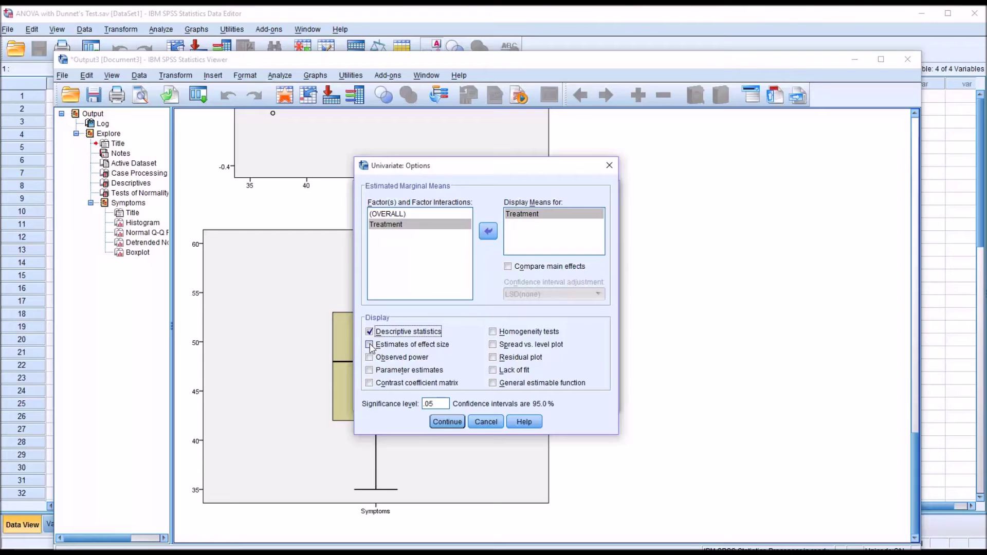
click(370, 345)
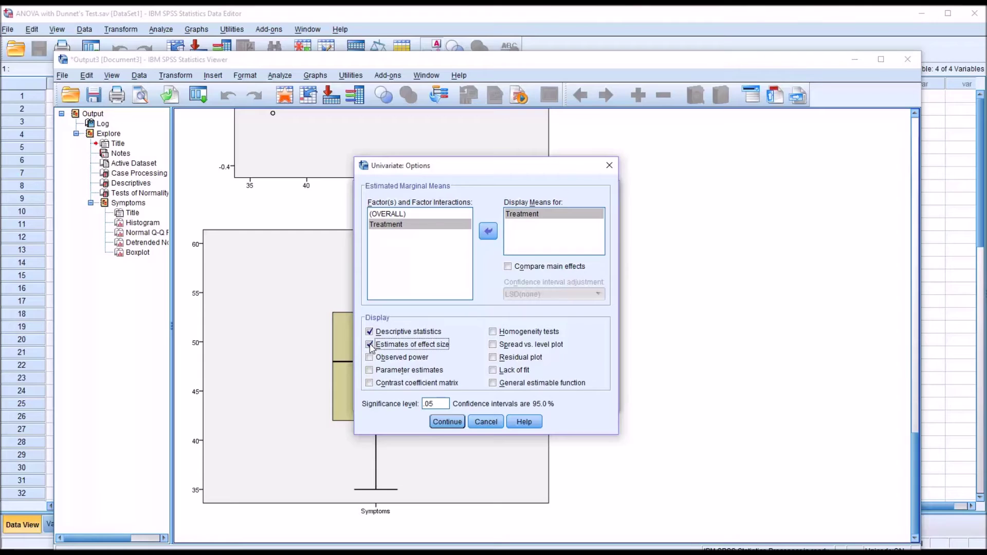
click(492, 332)
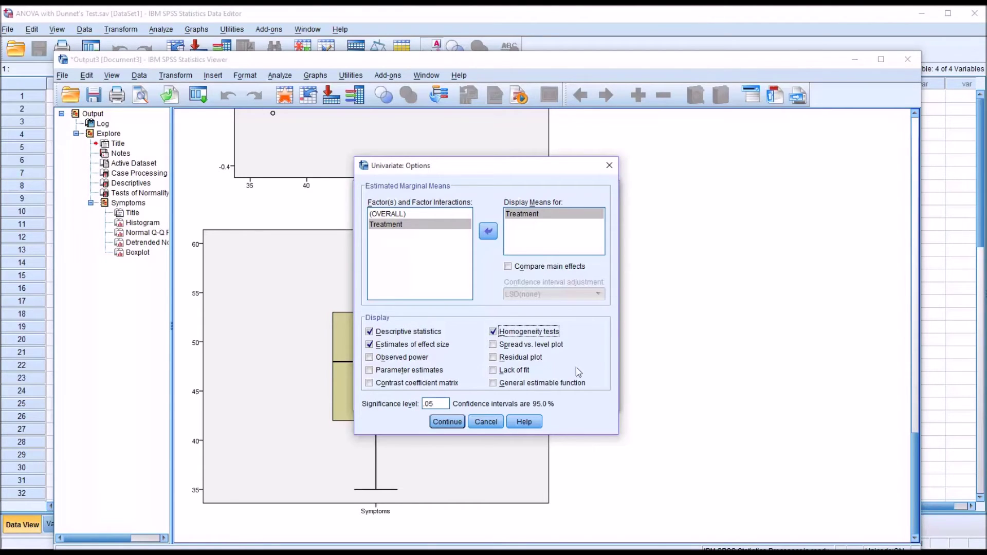
click(447, 421)
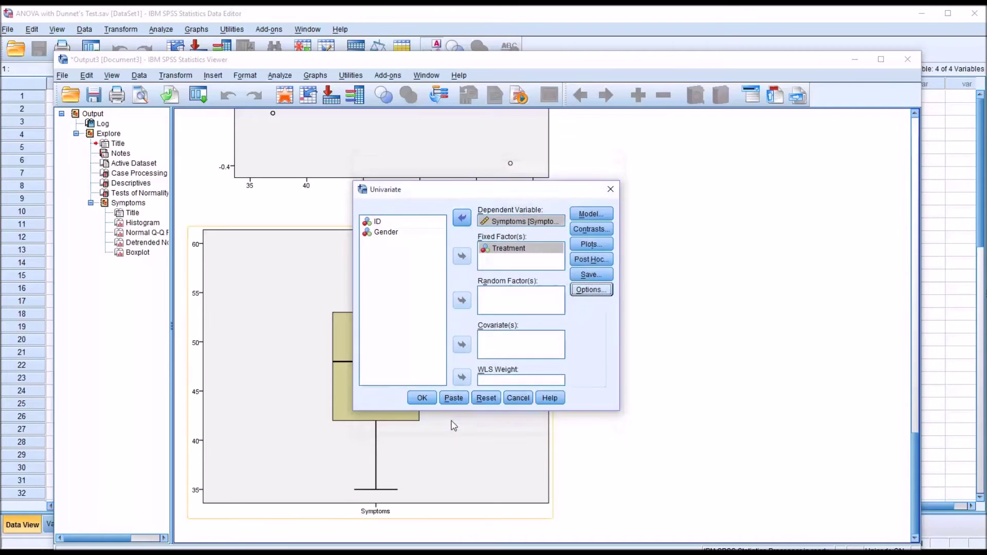
click(422, 398)
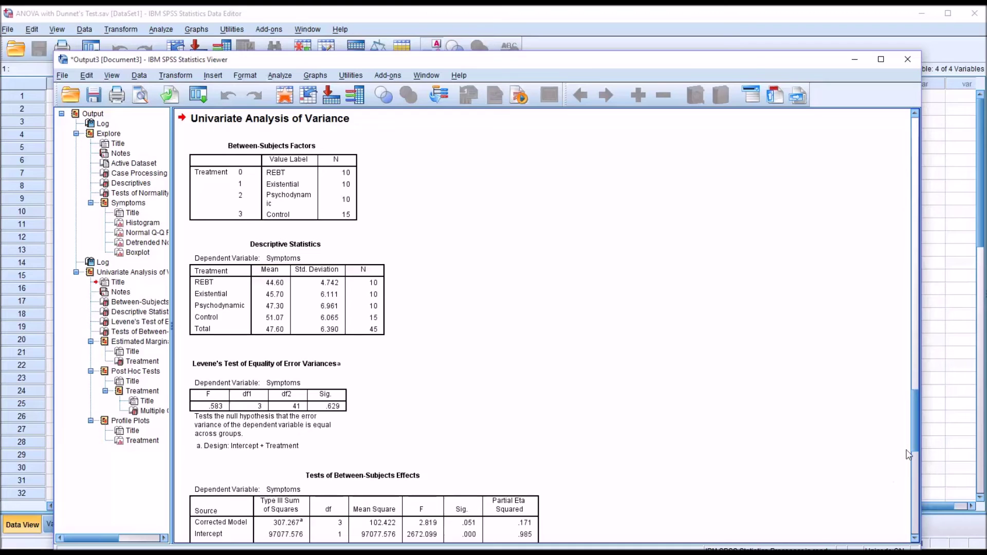
Scroll the Viewer to review the Tests of Between-Subjects Effects table.
drag(915, 438, 914, 485)
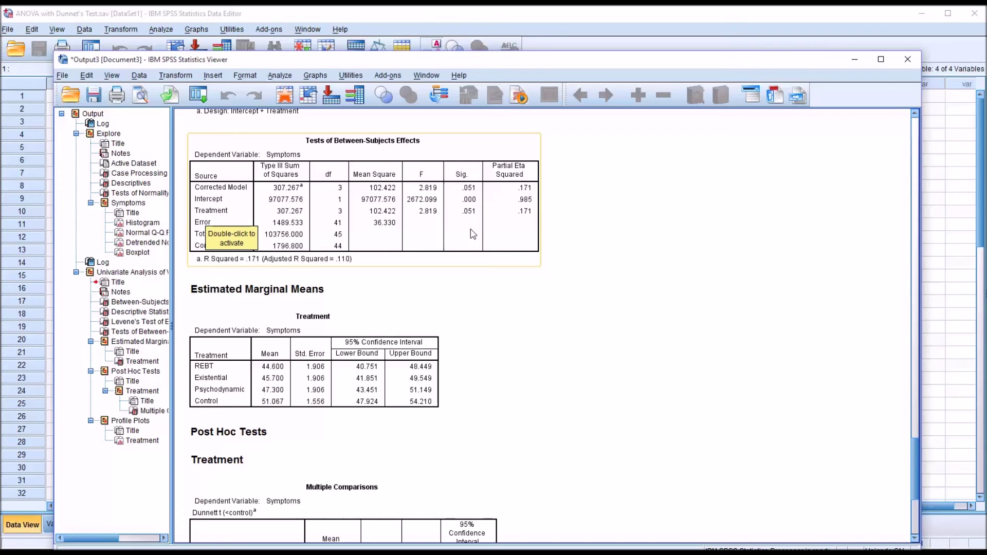
click(566, 257)
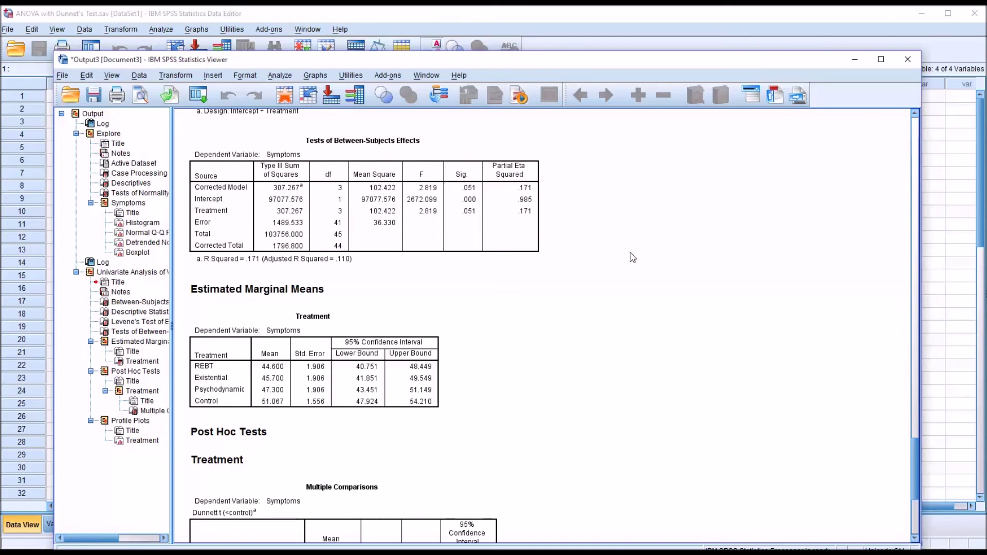
click(464, 235)
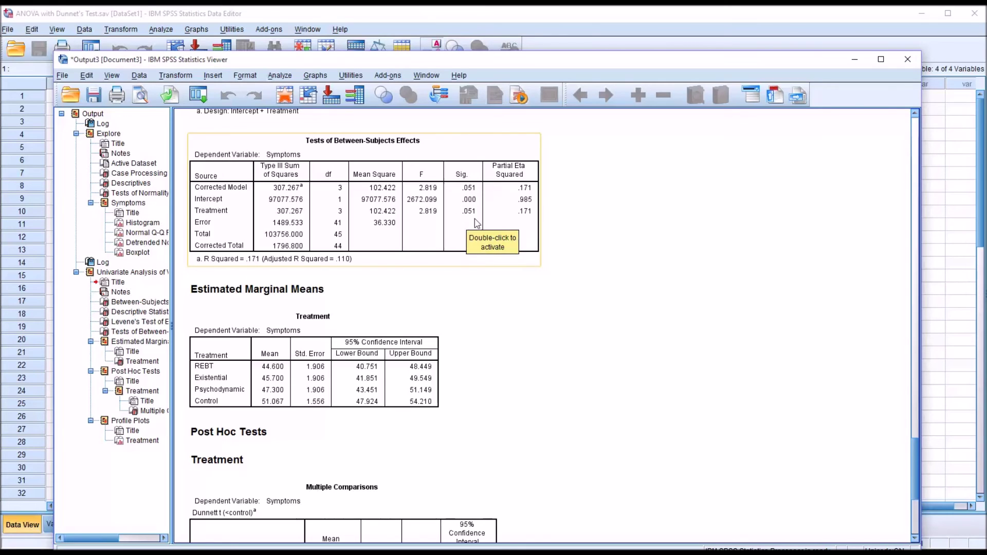
click(591, 285)
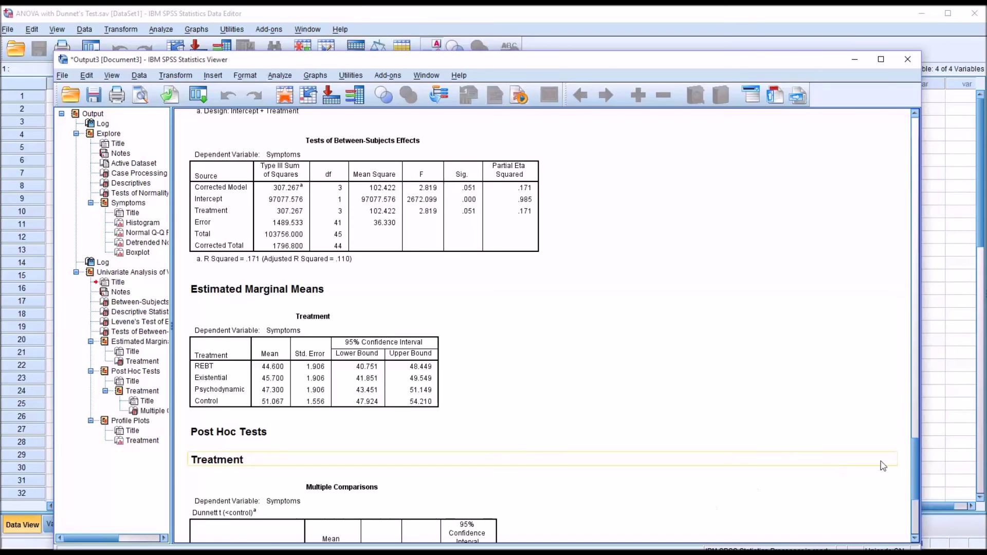
Scroll to and select the Dunnett Multiple Comparisons table comparing treatments with Control.
mouse_move(914, 458)
mouse_down()
mouse_move(912, 489)
mouse_move(912, 476)
mouse_up()
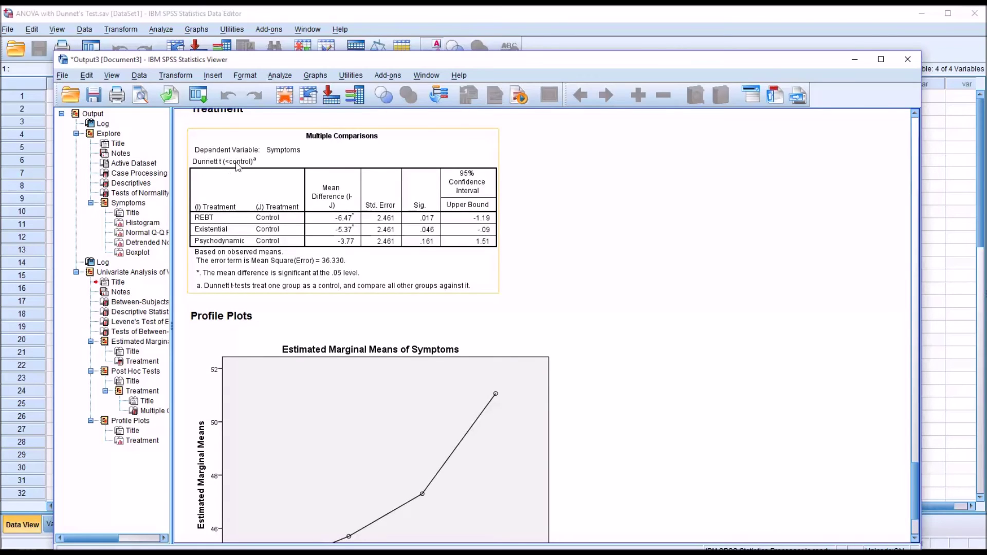
click(629, 412)
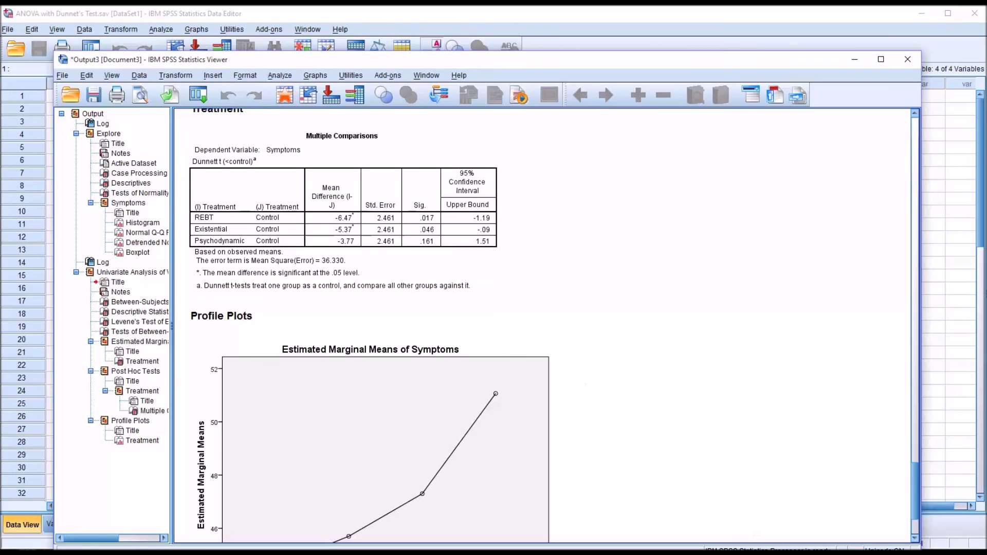
click(269, 272)
drag(914, 468, 912, 482)
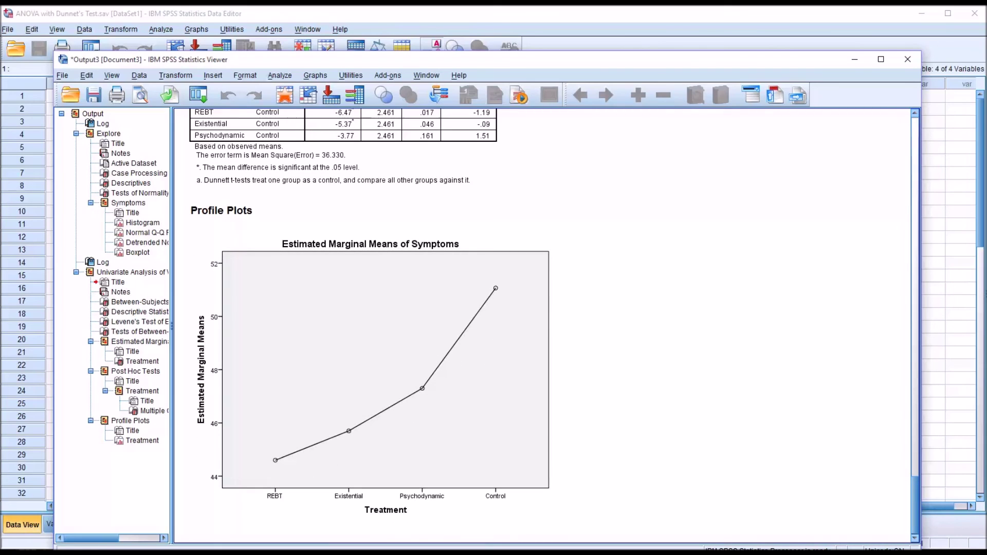
Select the Symptoms-by-Treatment profile plot chart, then deselect it.
click(375, 521)
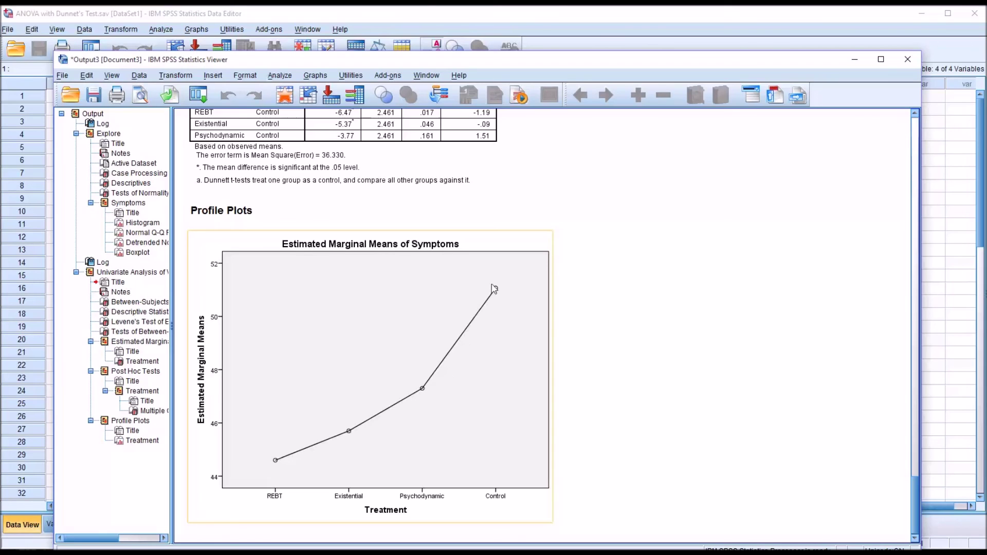
click(586, 367)
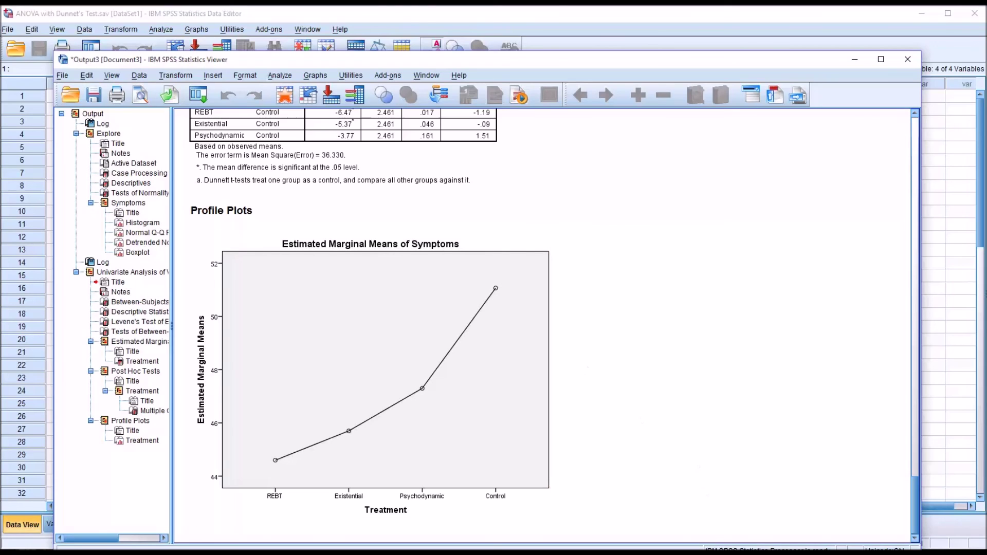